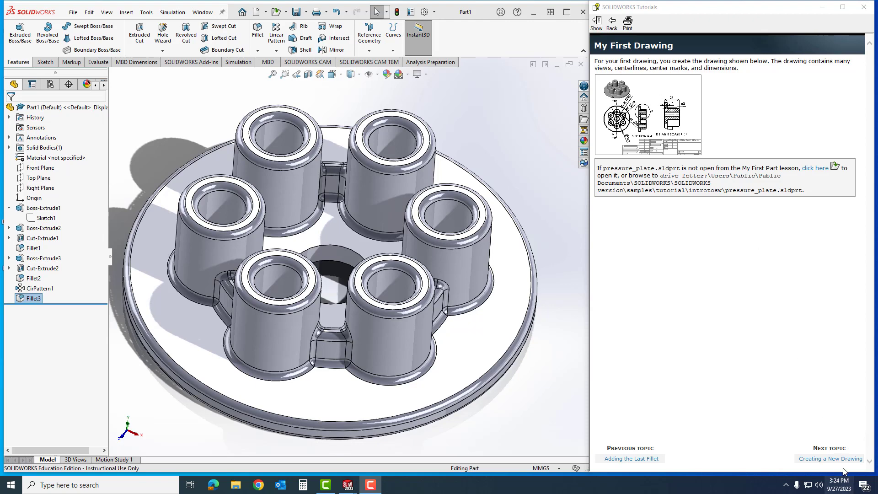
Step: Advance the tutorial and set drawing Tangent edges to Removed in System Options > Display Style
{"action": "left_click", "coordinate": [831, 458]}
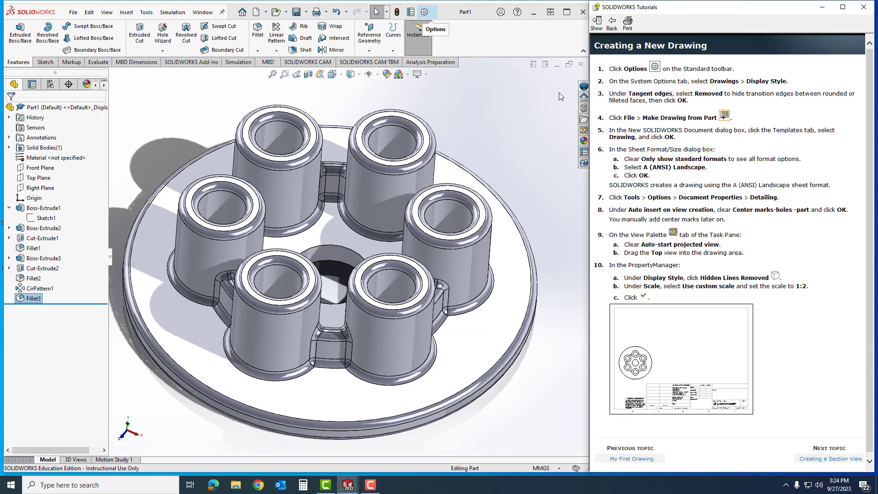
{"action": "left_click", "coordinate": [424, 13]}
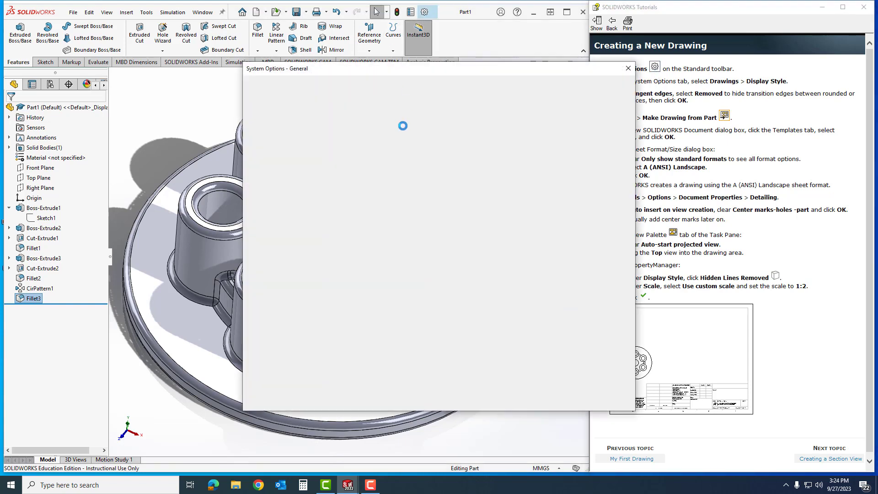
{"action": "left_click_drag", "start_coordinate": [573, 71], "coordinate": [521, 80]}
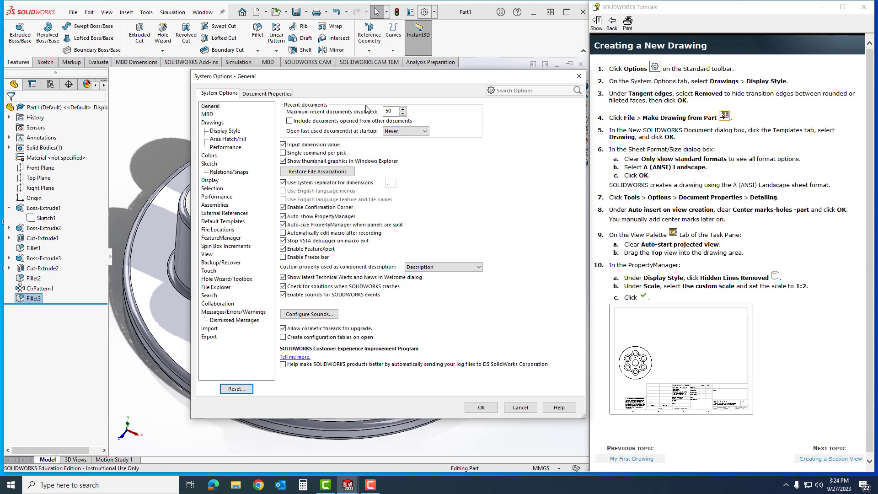
{"action": "left_click", "coordinate": [839, 273]}
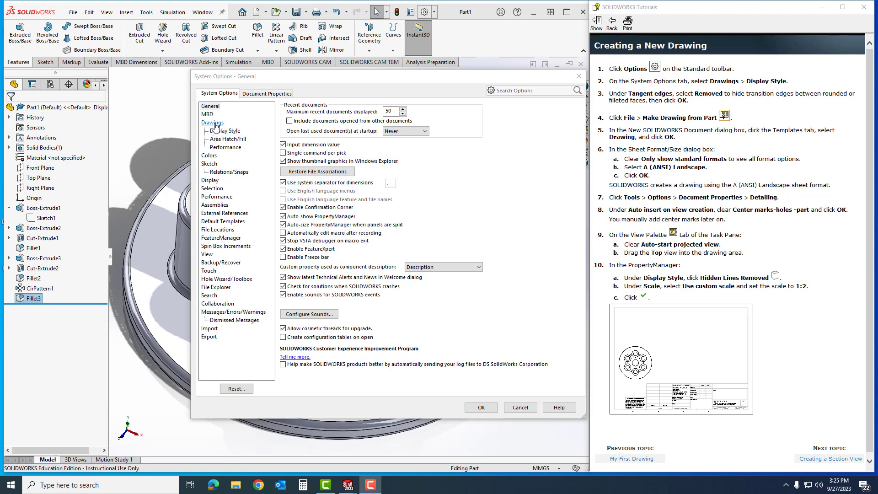
{"action": "left_click", "coordinate": [229, 131]}
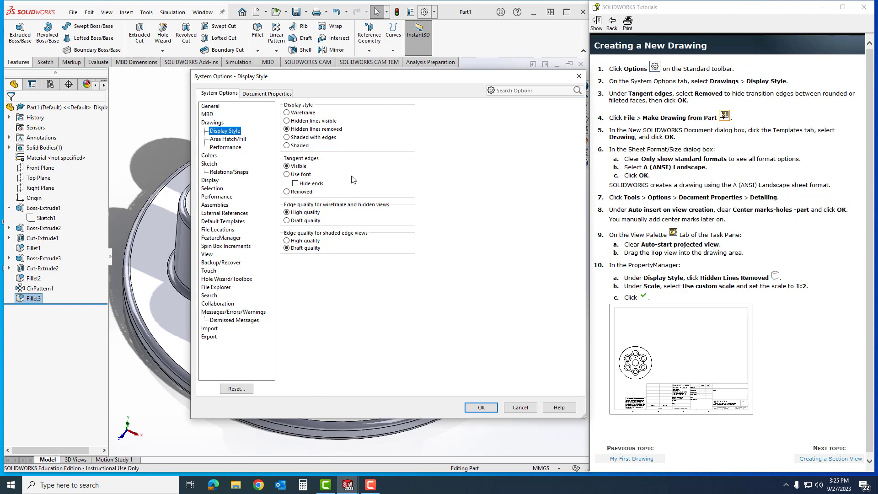
{"action": "left_click", "coordinate": [287, 193]}
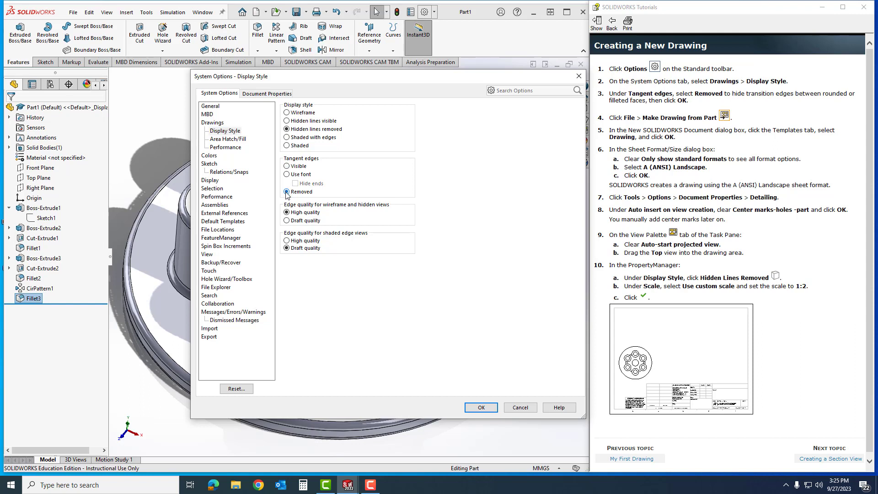
{"action": "left_click", "coordinate": [488, 408]}
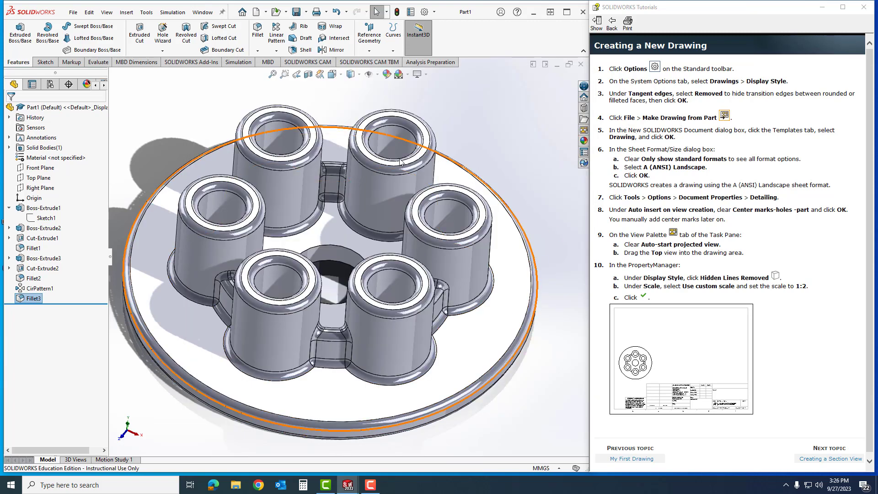
Step: Make a drawing from the part, clearing Only show standard formats and choosing A (ANSI) Landscape
{"action": "left_click", "coordinate": [74, 12]}
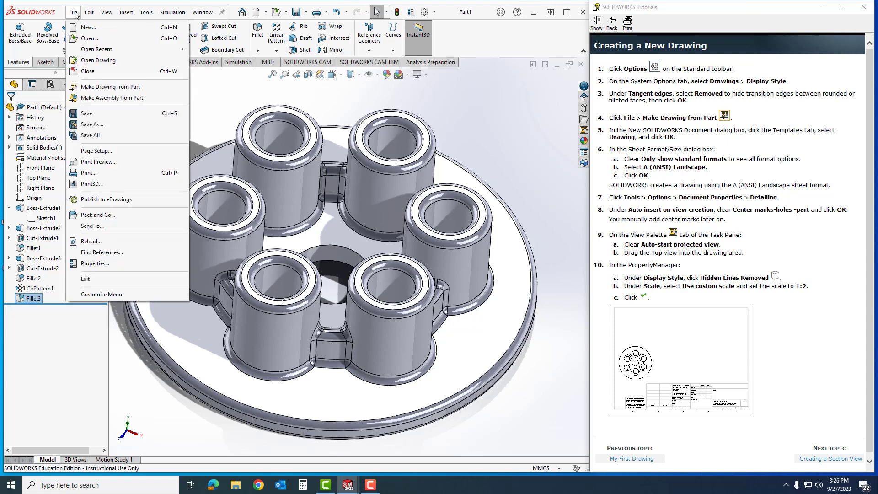
{"action": "left_click", "coordinate": [97, 88]}
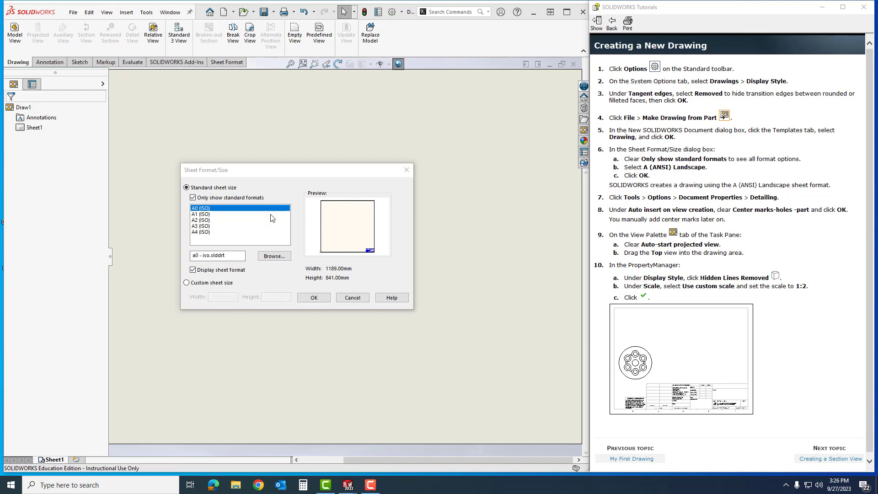
{"action": "left_click", "coordinate": [194, 199]}
{"action": "left_click", "coordinate": [193, 198]}
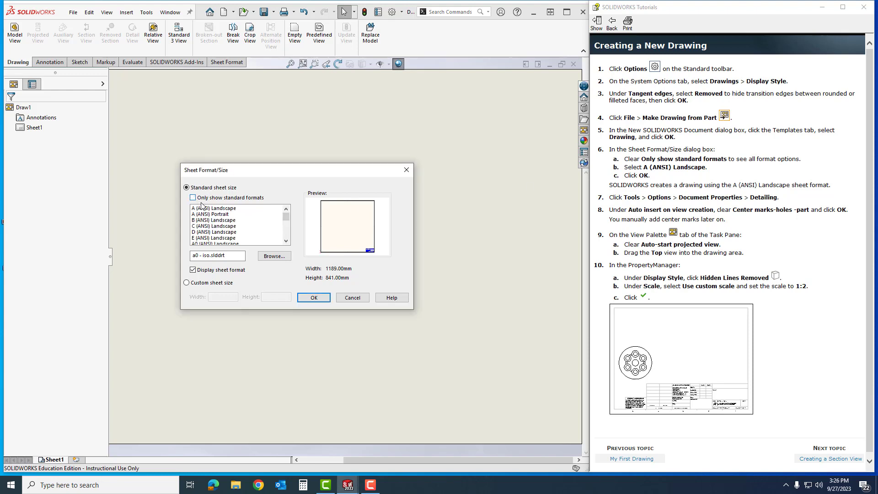
{"action": "left_click", "coordinate": [211, 209]}
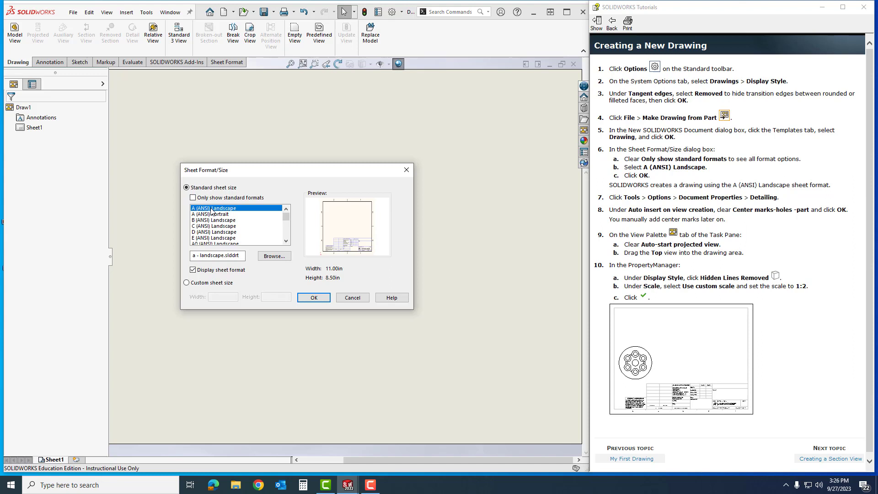
{"action": "left_click", "coordinate": [319, 298]}
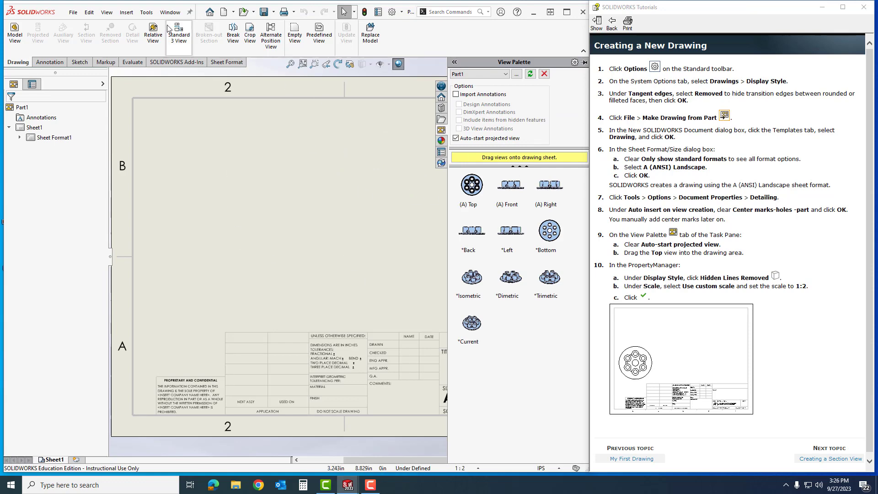
Step: Clear Center marks-holes -part in Document Properties > Detailing and confirm
{"action": "left_click", "coordinate": [147, 13]}
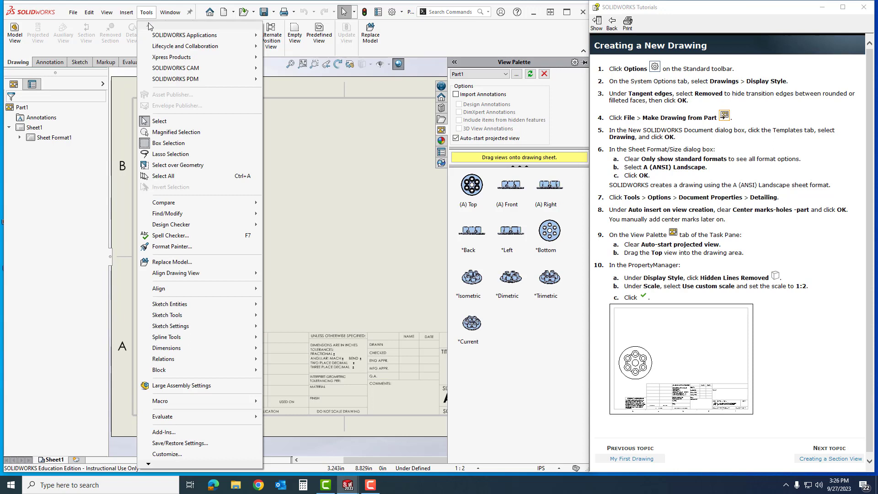
{"action": "mouse_move", "coordinate": [172, 464]}
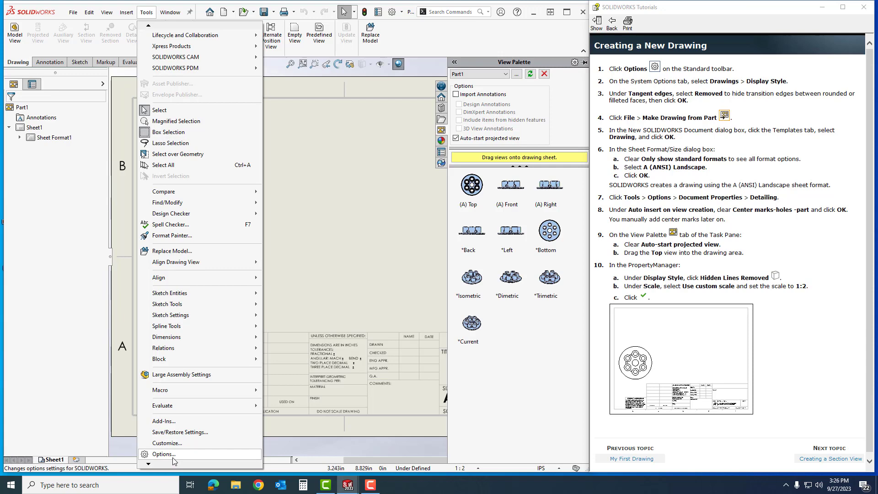
{"action": "left_click", "coordinate": [173, 457]}
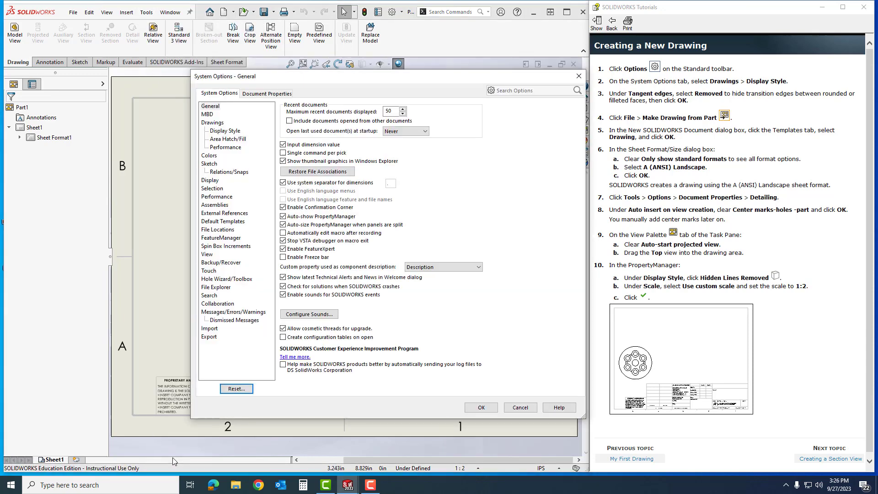
{"action": "left_click", "coordinate": [268, 94]}
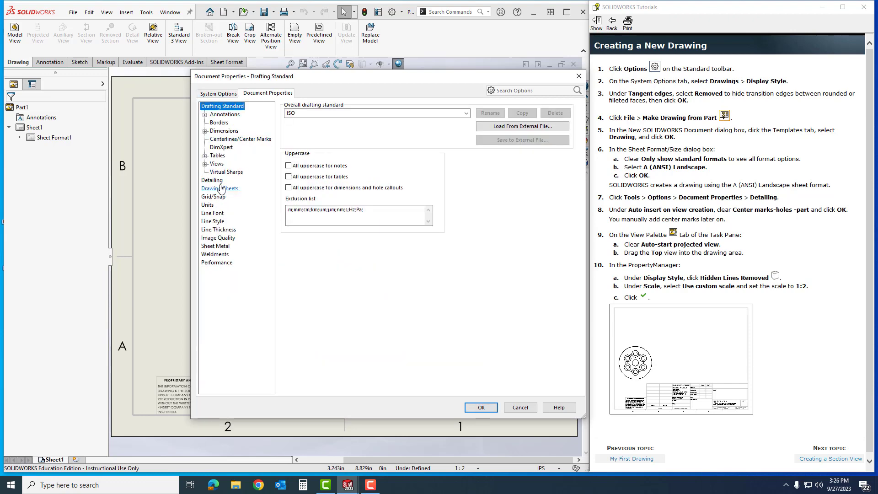
{"action": "left_click", "coordinate": [213, 180]}
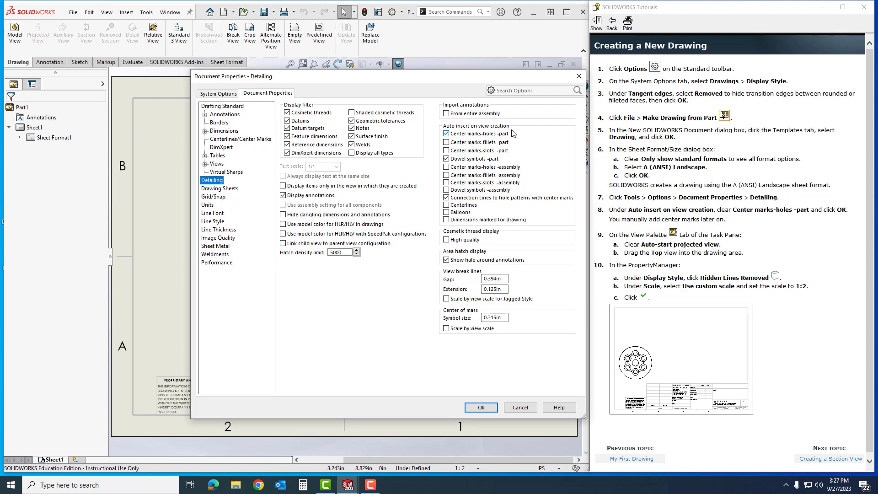
{"action": "left_click", "coordinate": [446, 135]}
{"action": "left_click", "coordinate": [484, 410]}
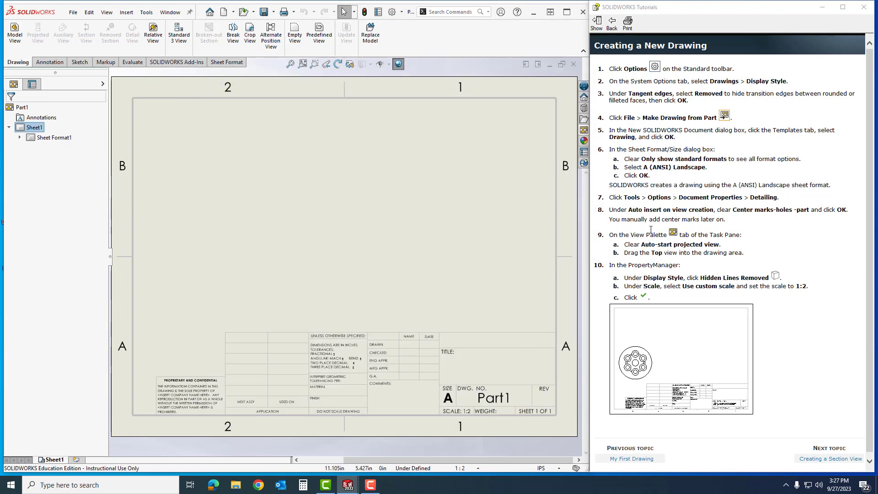
Step: Drag the (A) Top view onto the lower-left sheet with Auto-start projected view off, then advance the tutorial
{"action": "left_click", "coordinate": [585, 131]}
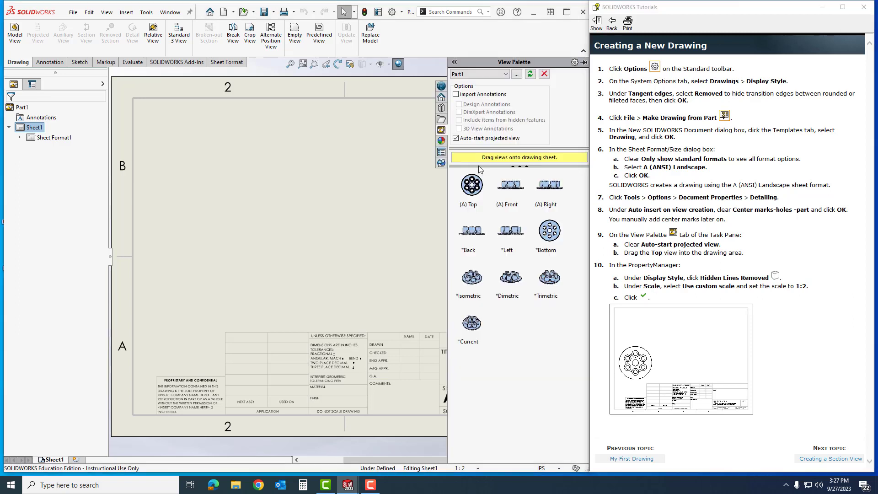
{"action": "left_click", "coordinate": [456, 138]}
{"action": "mouse_move", "coordinate": [479, 194]}
{"action": "left_mouse_down"}
{"action": "mouse_move", "coordinate": [295, 214]}
{"action": "mouse_move", "coordinate": [201, 273]}
{"action": "left_mouse_up"}
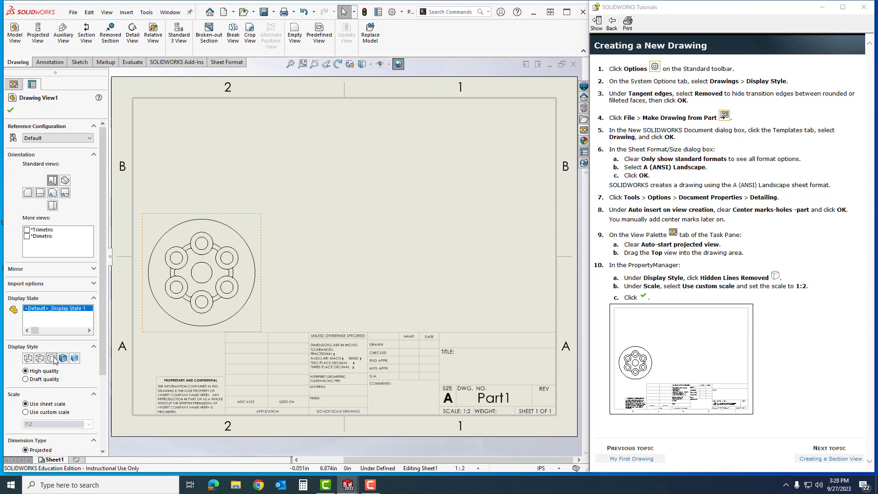
{"action": "left_click", "coordinate": [12, 111]}
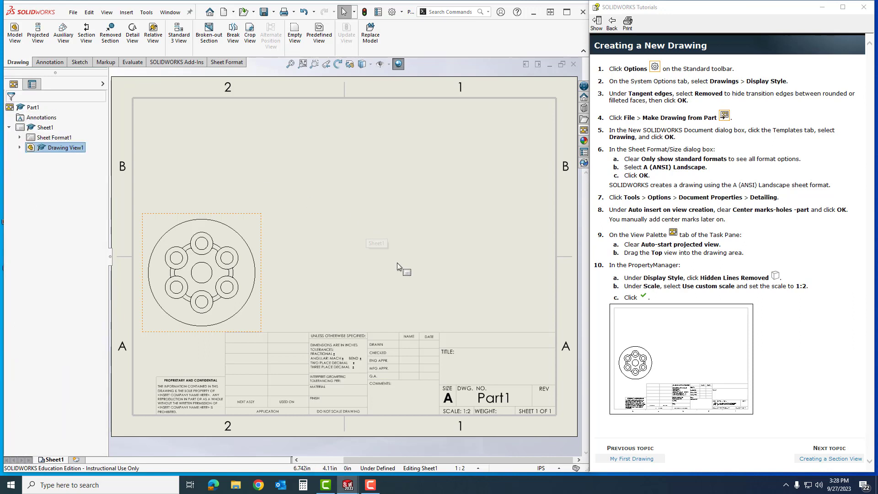
{"action": "left_click", "coordinate": [830, 459]}
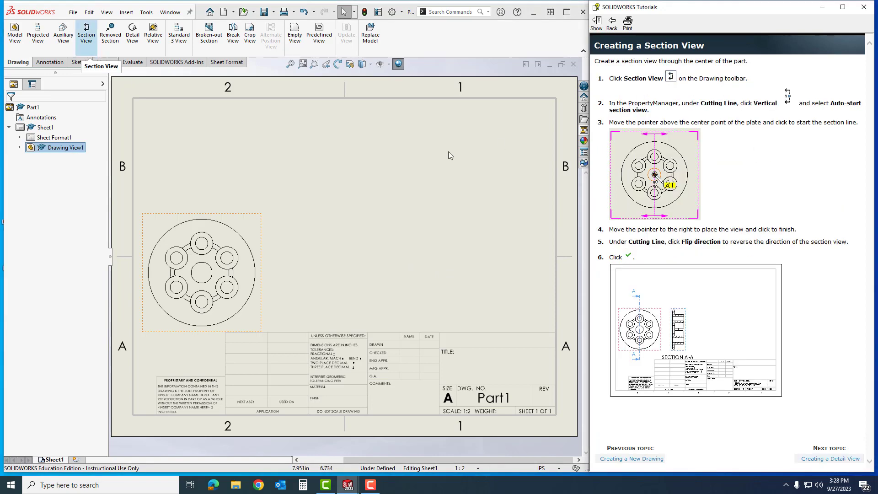
Step: Cut a vertical section through the plate centre, place reversed view A-A right of the top view
{"action": "left_click", "coordinate": [87, 33]}
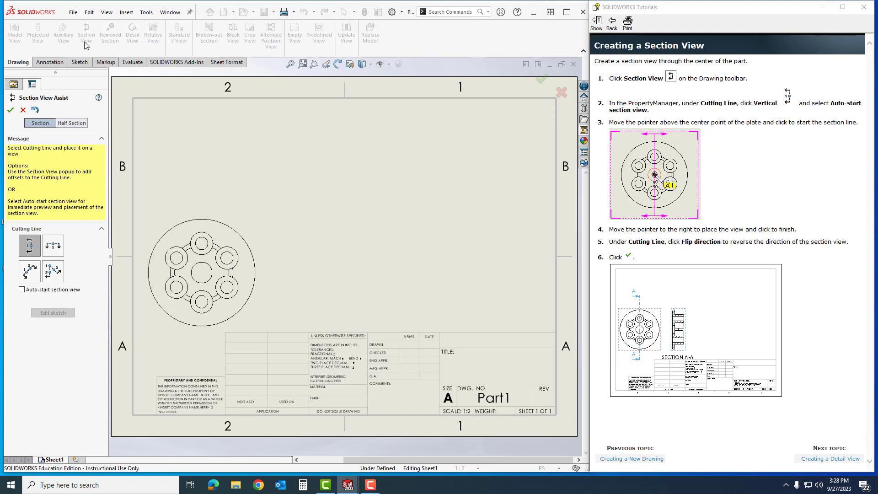
{"action": "left_click", "coordinate": [34, 247]}
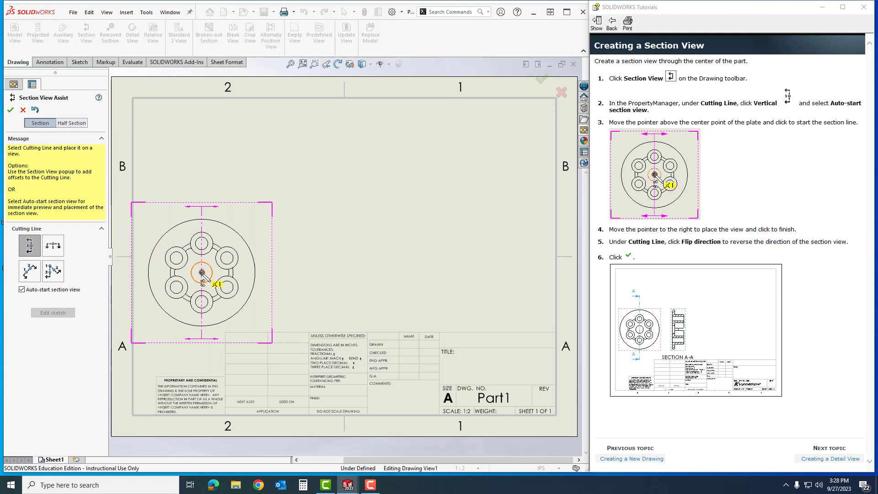
{"action": "left_click", "coordinate": [202, 274]}
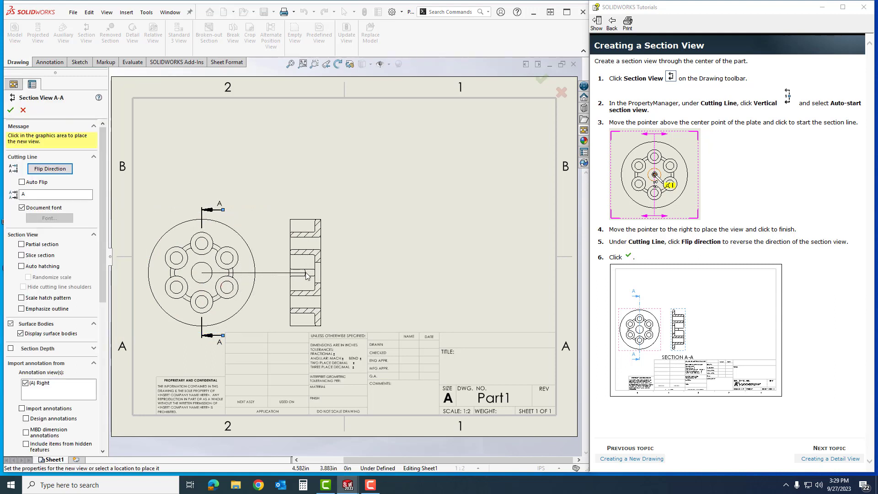
{"action": "left_click", "coordinate": [307, 275]}
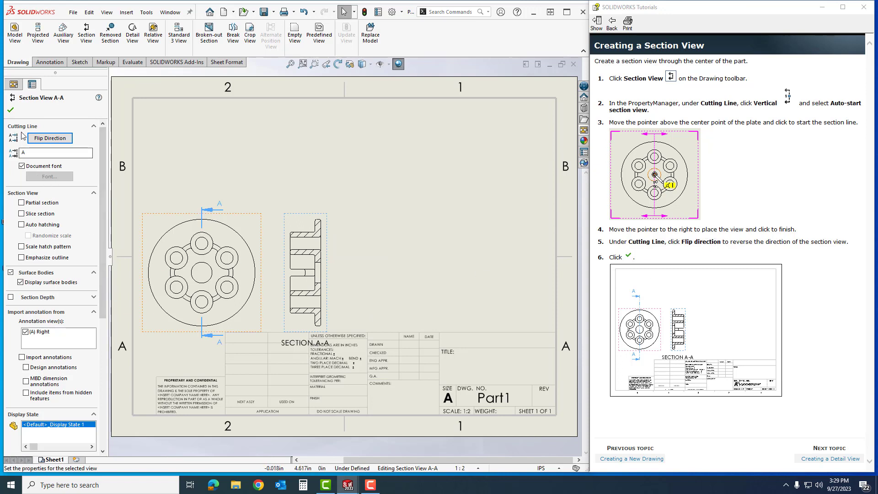
{"action": "left_click", "coordinate": [39, 140]}
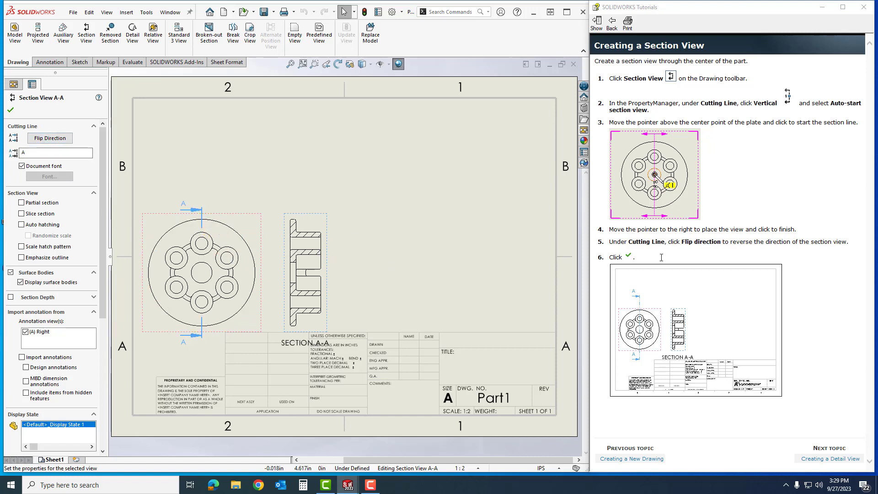
{"action": "left_click", "coordinate": [10, 109]}
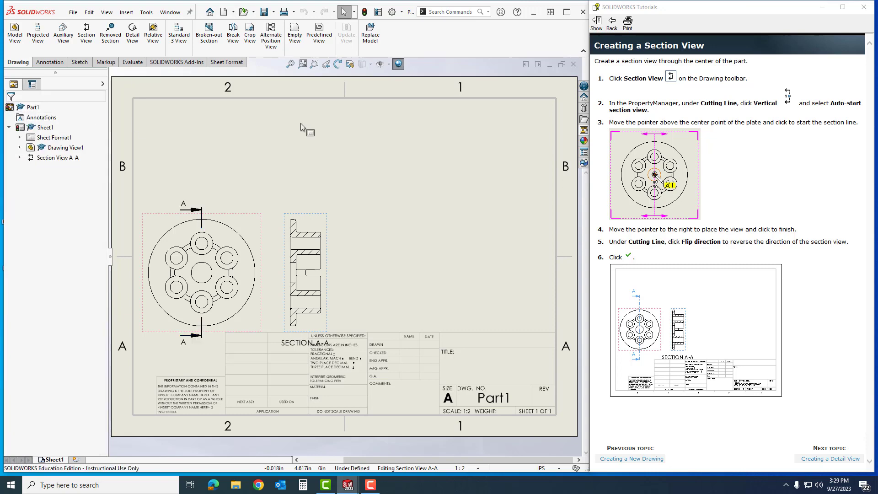
{"action": "left_click", "coordinate": [828, 460]}
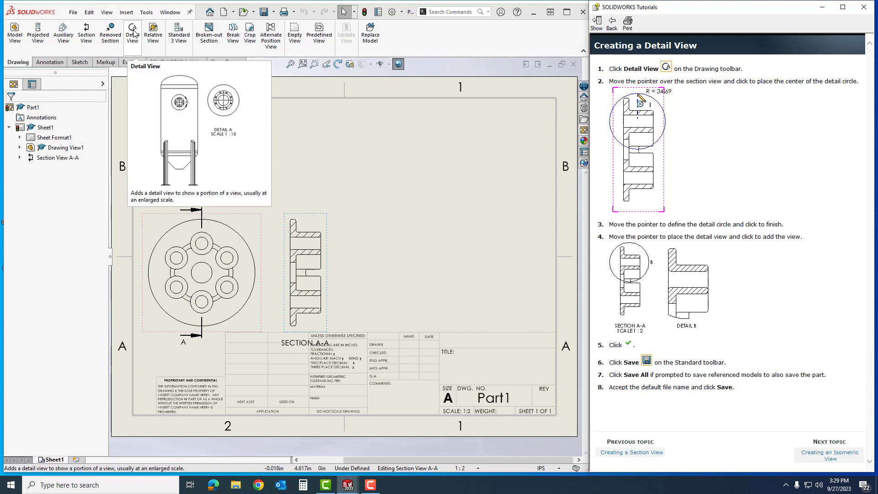
Step: Circle the top of section A-A, place Detail B to its right, and shrink circle B
{"action": "left_click", "coordinate": [133, 34]}
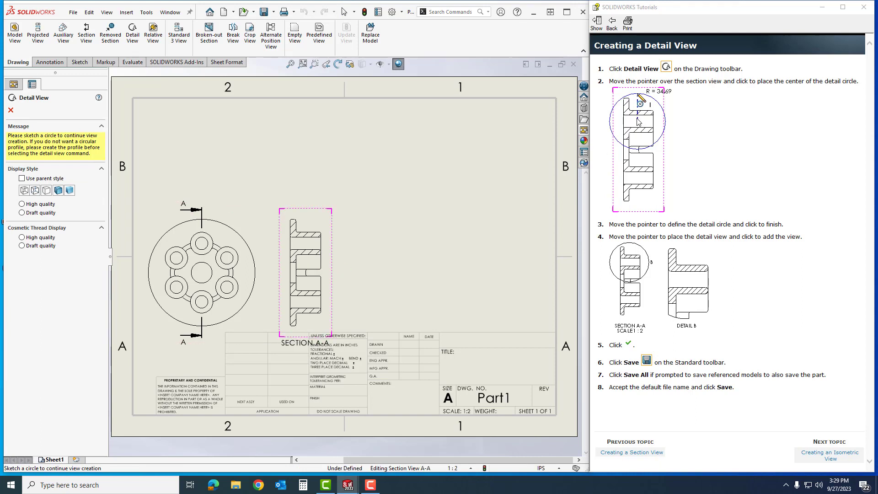
{"action": "left_click", "coordinate": [309, 252]}
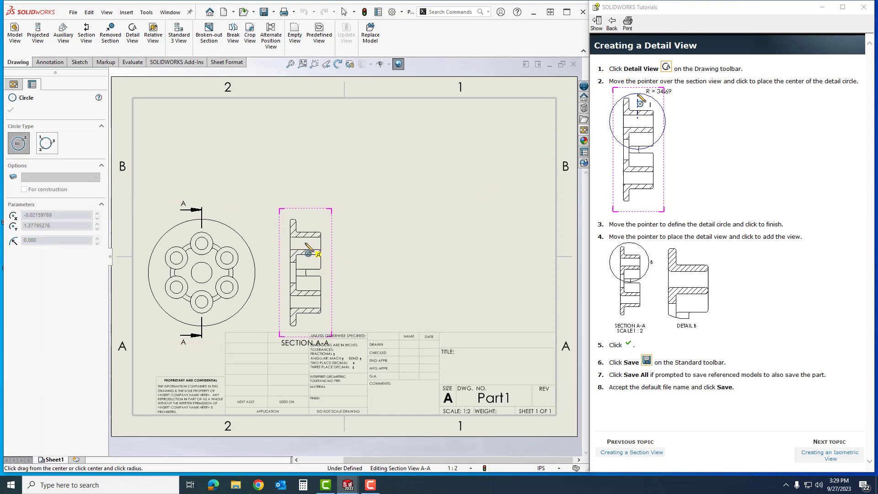
{"action": "left_click", "coordinate": [337, 234]}
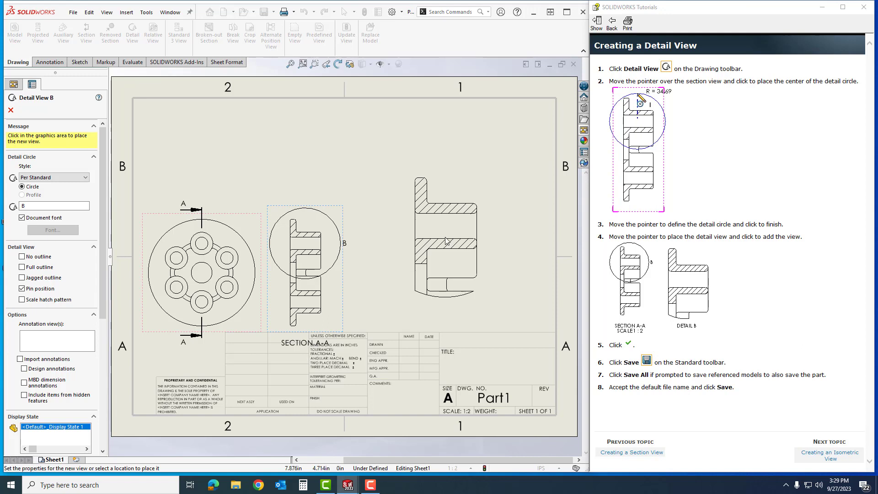
{"action": "left_click", "coordinate": [442, 225]}
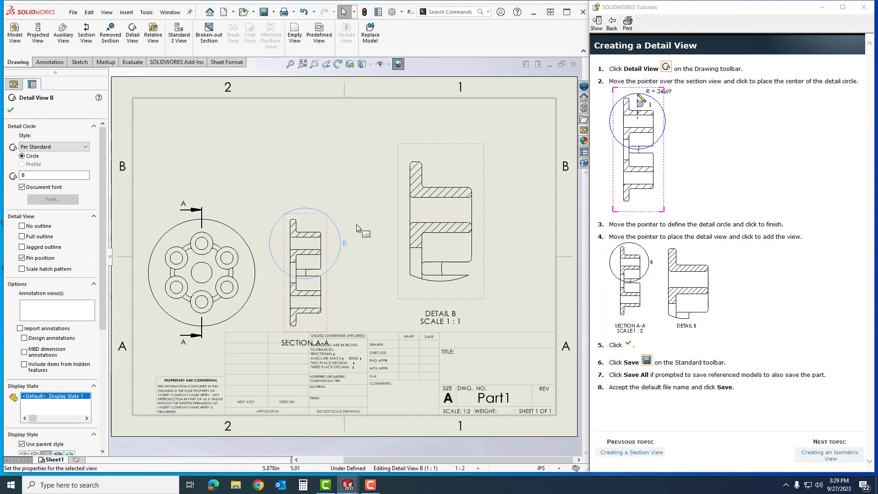
{"action": "mouse_move", "coordinate": [334, 229]}
{"action": "left_mouse_down"}
{"action": "mouse_move", "coordinate": [325, 235]}
{"action": "mouse_move", "coordinate": [336, 237]}
{"action": "left_mouse_up"}
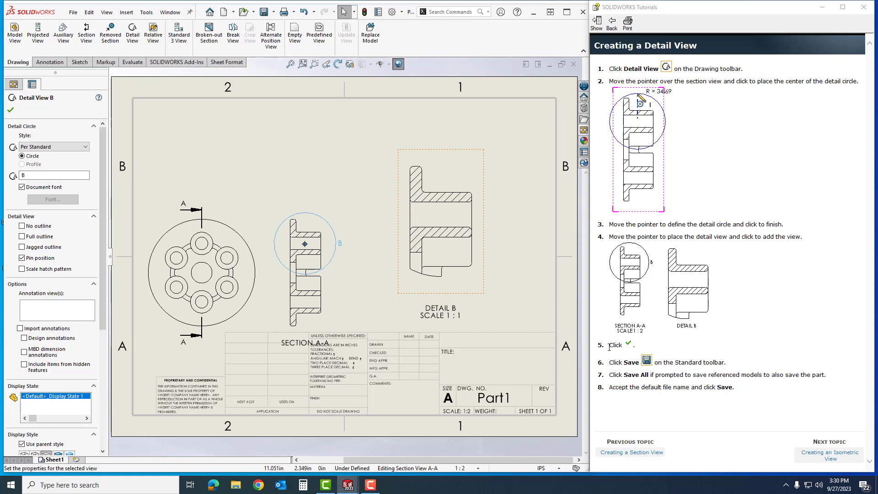
Step: Close Detail B, save the drawing as Part1, and advance to the isometric view topic
{"action": "left_click", "coordinate": [10, 110]}
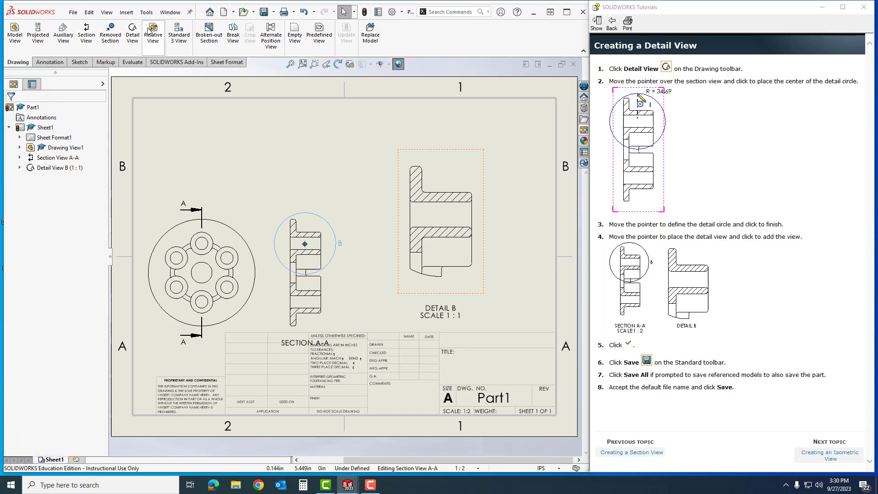
{"action": "left_click", "coordinate": [265, 15]}
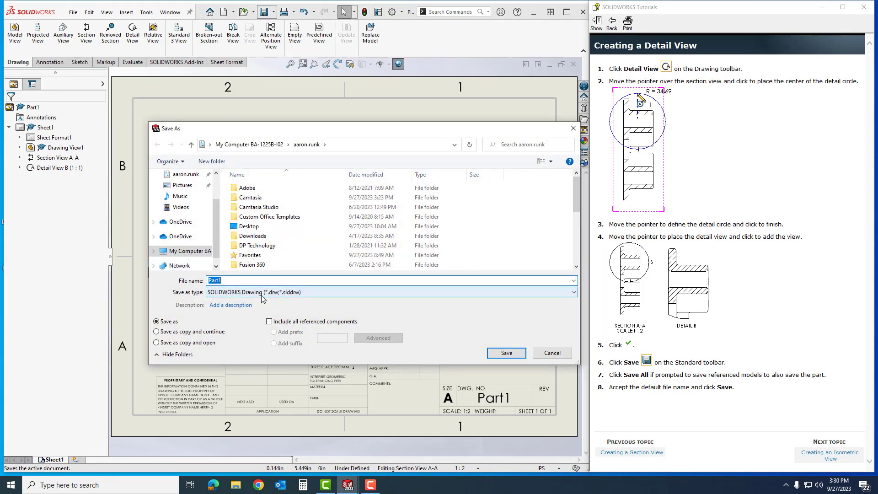
{"action": "left_click", "coordinate": [497, 355]}
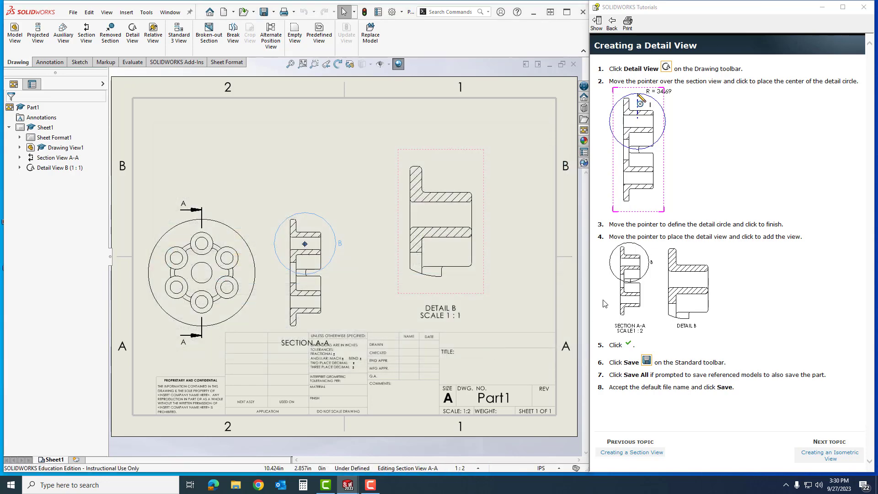
{"action": "left_click", "coordinate": [826, 455]}
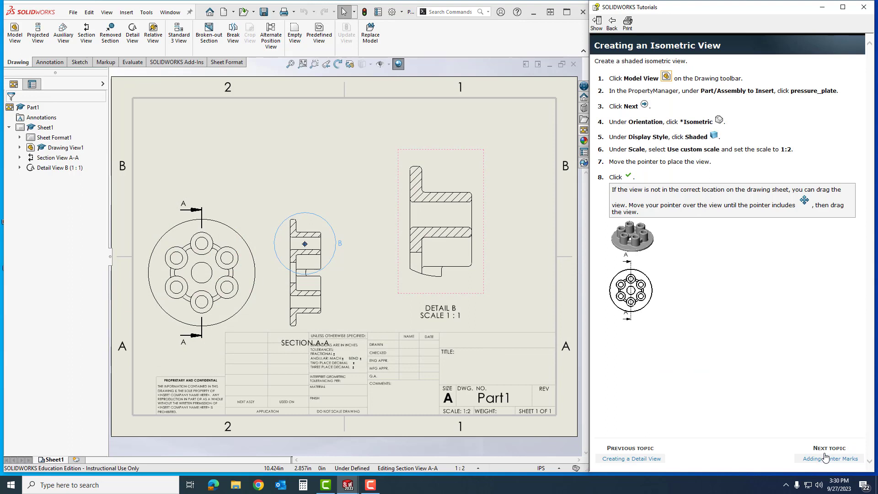
Step: Set up a Model View of Part1 with Isometric orientation, Shaded style and custom scale 1:2
{"action": "left_click", "coordinate": [665, 78]}
{"action": "left_click", "coordinate": [14, 35]}
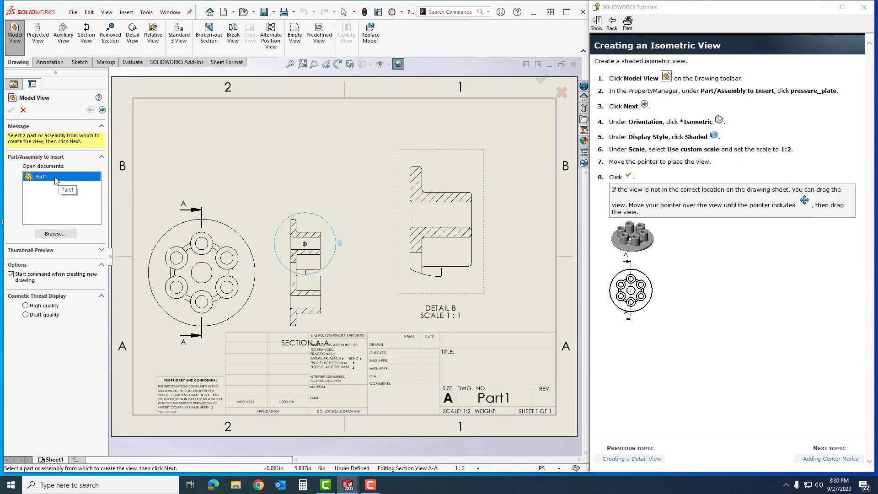
{"action": "left_click", "coordinate": [103, 110]}
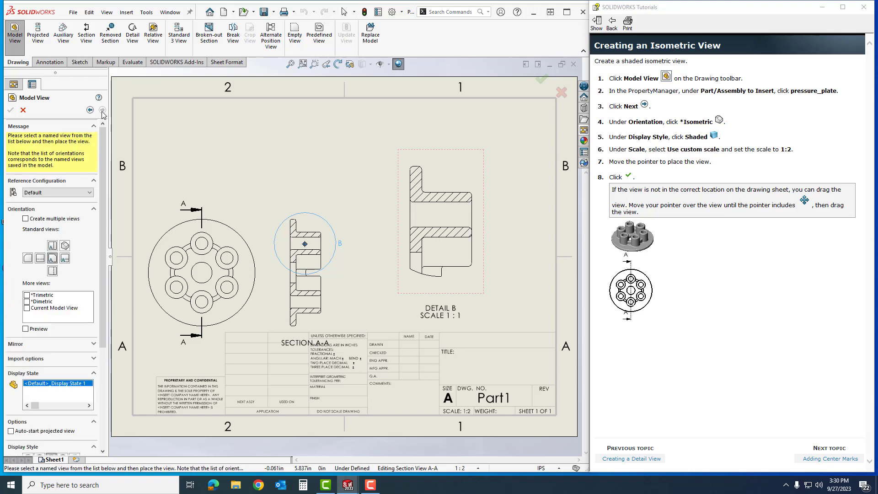
{"action": "left_click", "coordinate": [65, 247]}
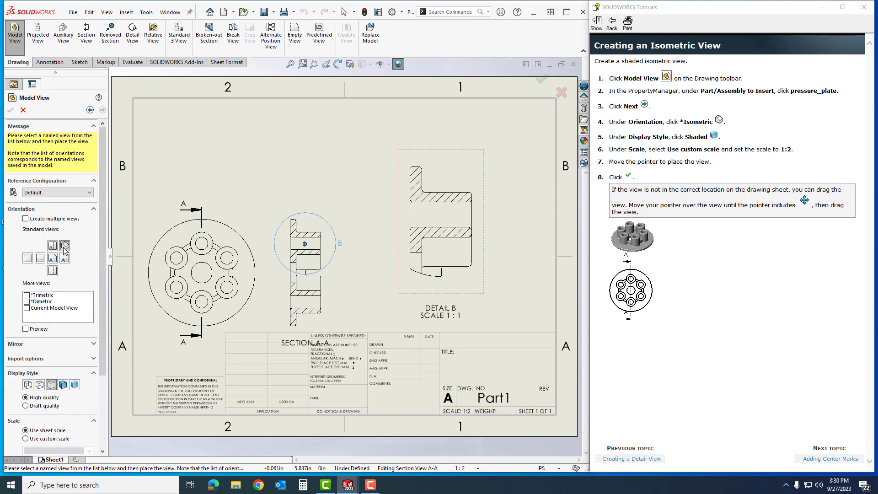
{"action": "left_click", "coordinate": [75, 385]}
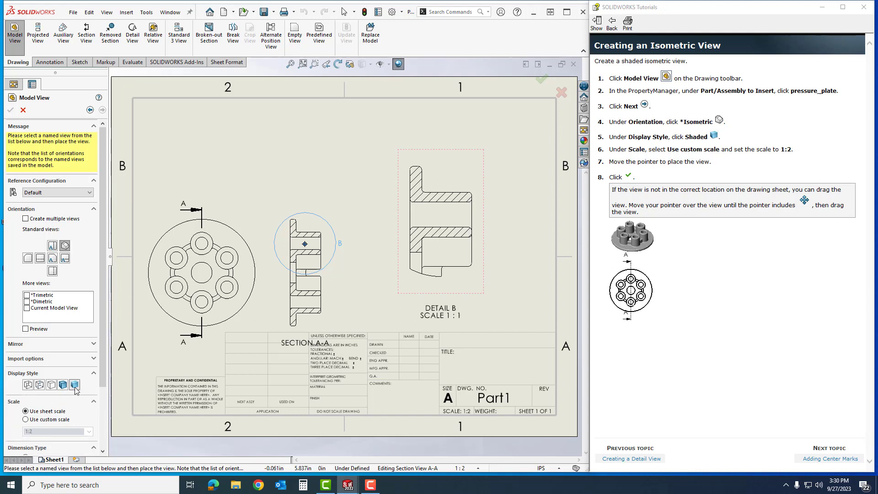
{"action": "scroll", "coordinate": [75, 390], "scroll_direction": "down", "scroll_amount": 3}
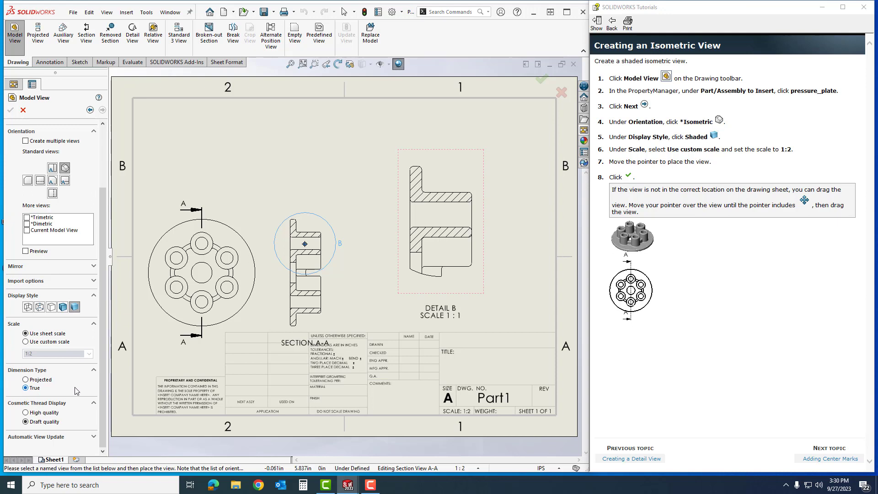
{"action": "left_click", "coordinate": [25, 343]}
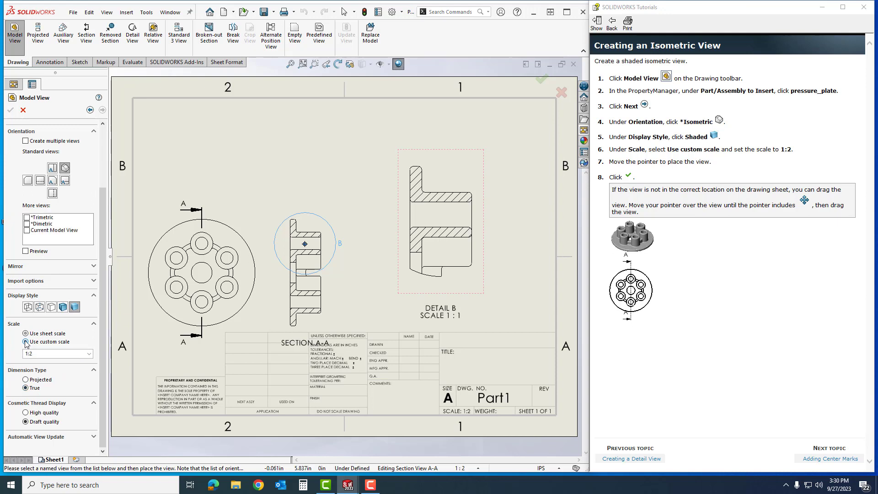
{"action": "double_click", "coordinate": [67, 356]}
Step: Place the isometric view, drag it into the sheet's top-left corner, and confirm it
{"action": "left_click", "coordinate": [227, 166]}
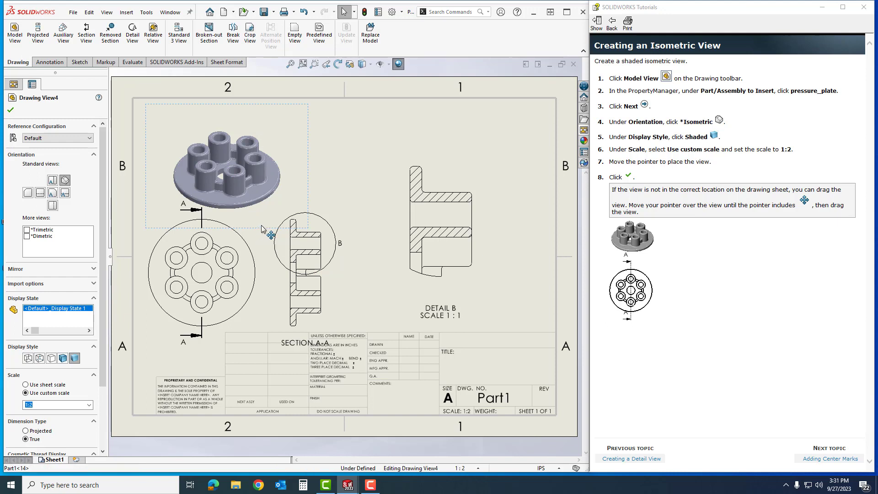
{"action": "mouse_move", "coordinate": [258, 231]}
{"action": "left_mouse_down"}
{"action": "mouse_move", "coordinate": [288, 213]}
{"action": "mouse_move", "coordinate": [355, 214]}
{"action": "mouse_move", "coordinate": [515, 249]}
{"action": "mouse_move", "coordinate": [534, 201]}
{"action": "mouse_move", "coordinate": [357, 214]}
{"action": "mouse_move", "coordinate": [235, 204]}
{"action": "left_mouse_up"}
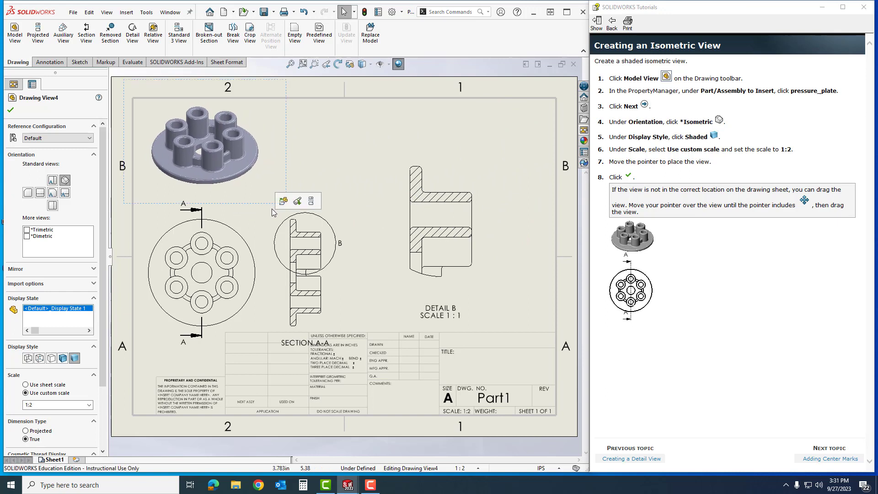
{"action": "left_click", "coordinate": [10, 111]}
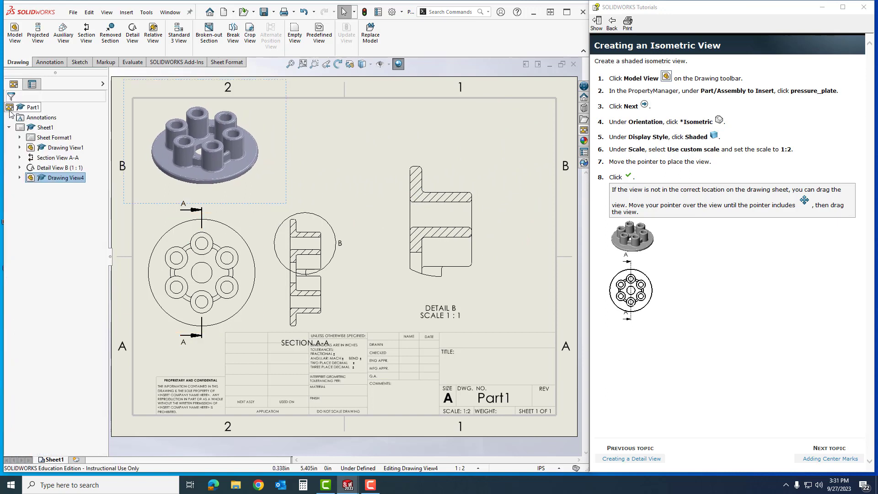
Step: Add a Center Mark to the top-right boss hole and propagate it to all six pattern holes
{"action": "left_click", "coordinate": [830, 460]}
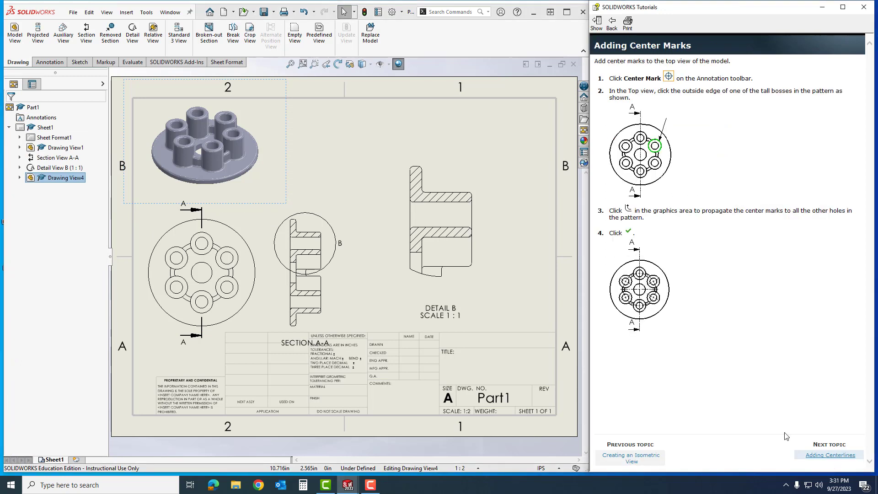
{"action": "left_click", "coordinate": [669, 77]}
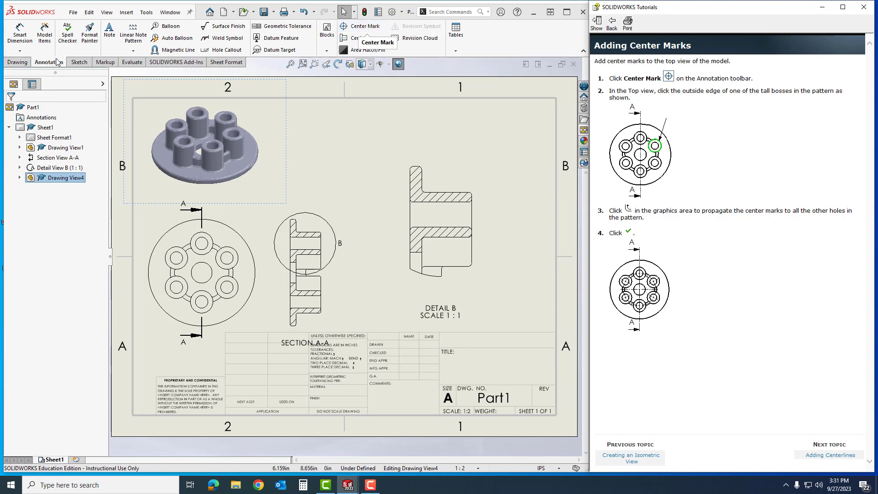
{"action": "left_click", "coordinate": [366, 26]}
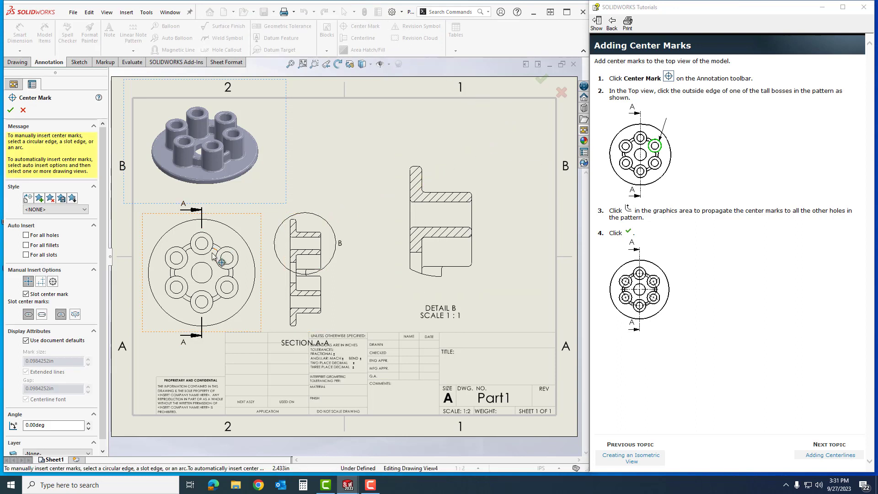
{"action": "left_click", "coordinate": [230, 248]}
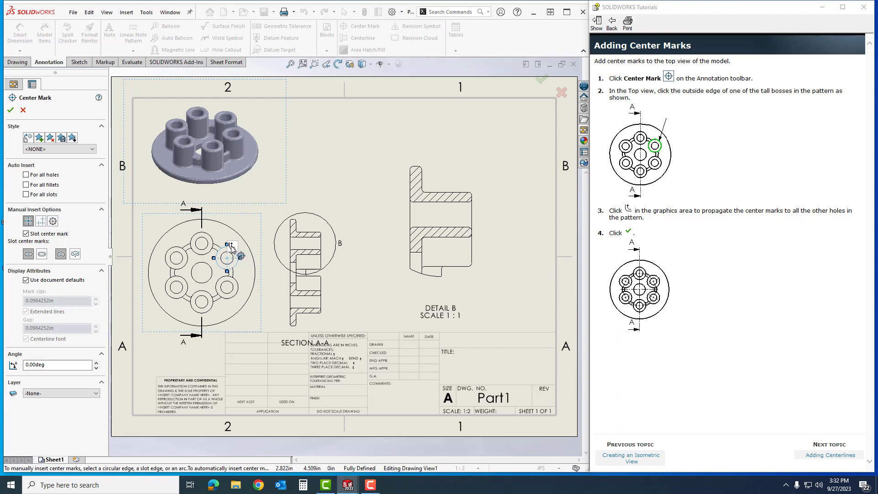
{"action": "left_click", "coordinate": [241, 256]}
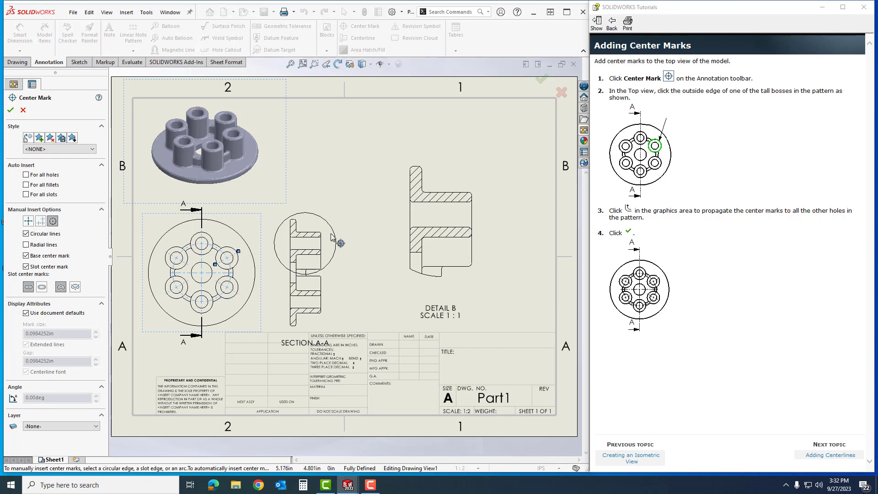
{"action": "left_click", "coordinate": [11, 110]}
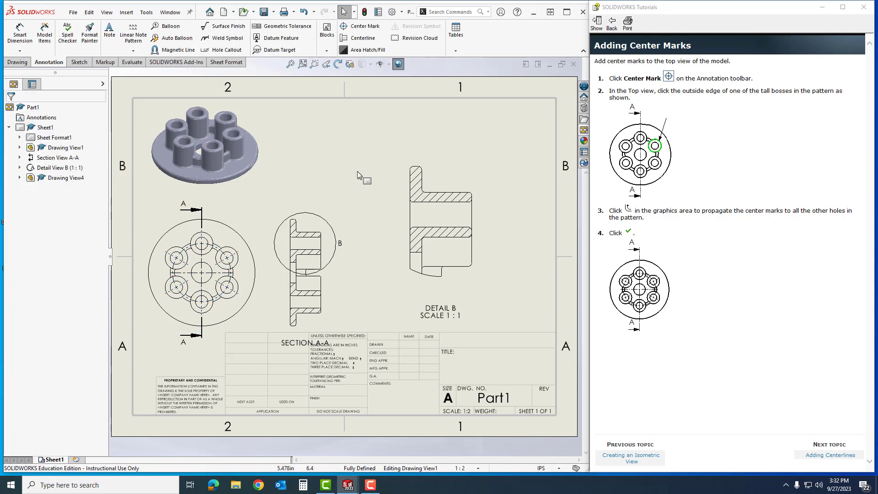
Step: Add centerlines through Section A-A's top and lower holes and Detail B's top hole
{"action": "left_click", "coordinate": [824, 456]}
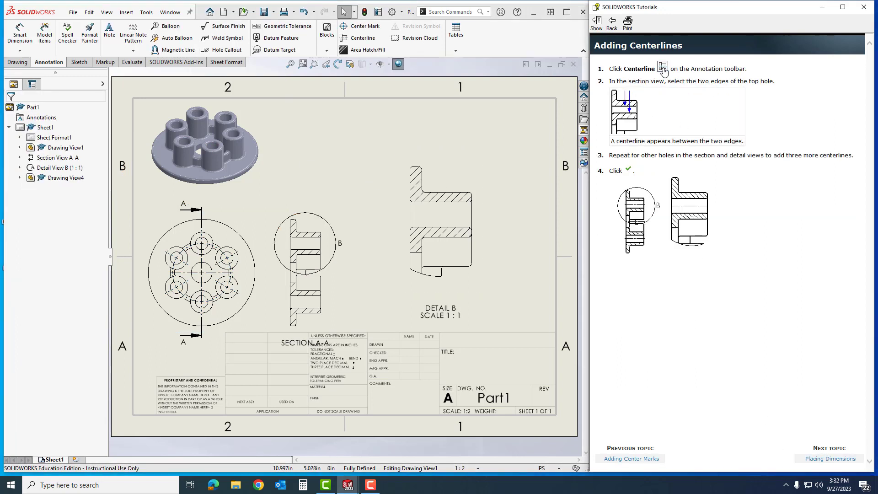
{"action": "left_click", "coordinate": [366, 42]}
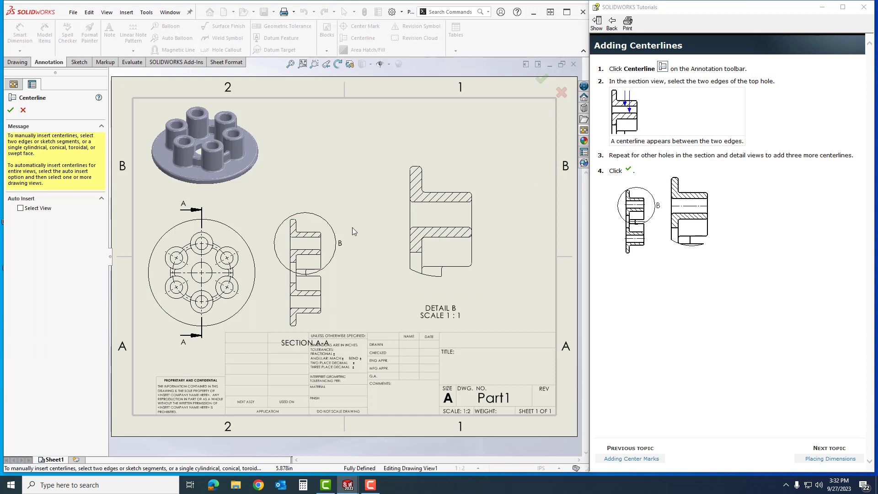
{"action": "left_click", "coordinate": [306, 238]}
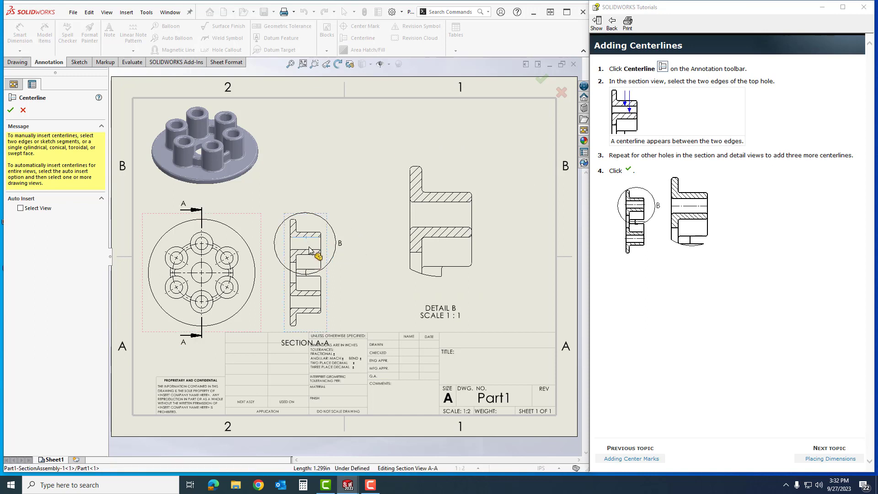
{"action": "left_click", "coordinate": [313, 250]}
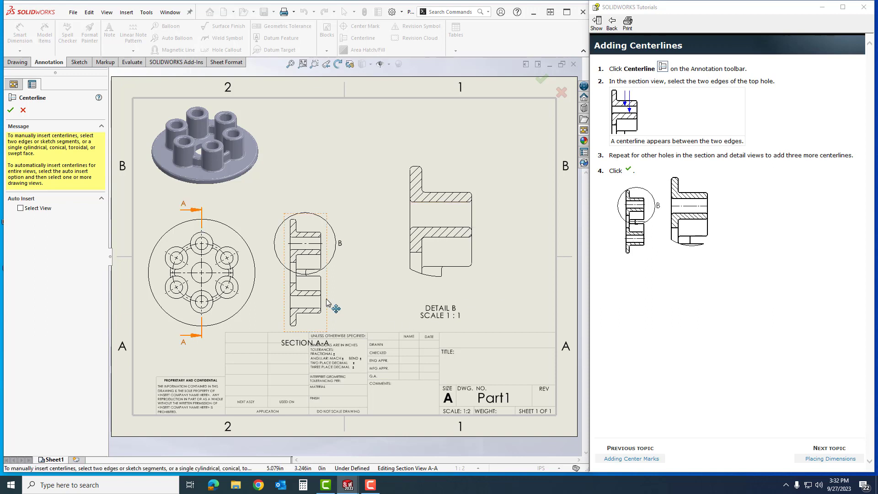
{"action": "left_click", "coordinate": [307, 298]}
{"action": "left_click", "coordinate": [309, 312]}
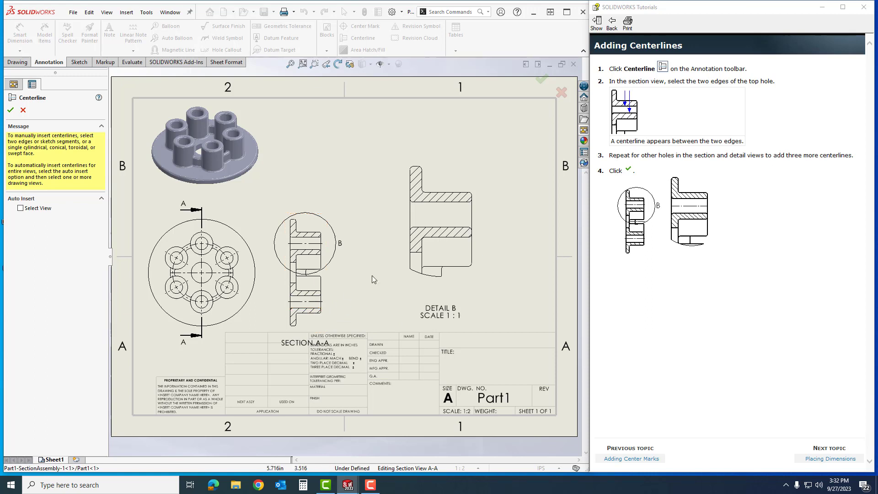
{"action": "left_click", "coordinate": [448, 202]}
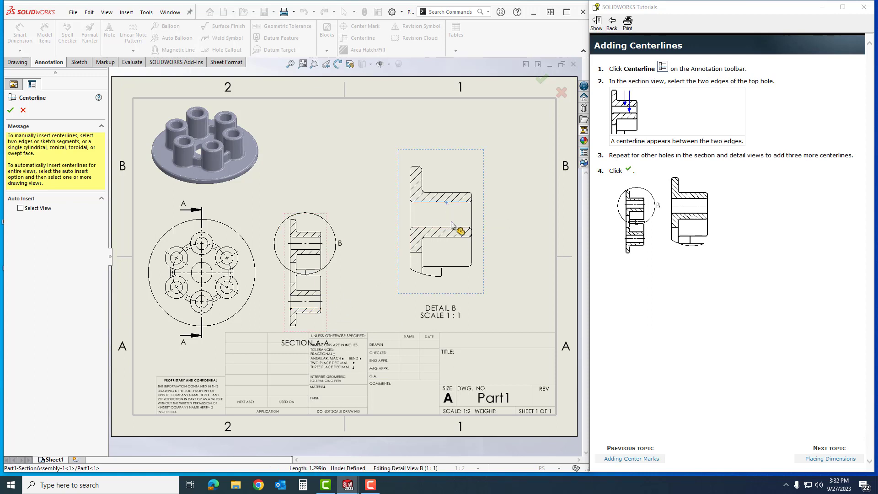
{"action": "left_click", "coordinate": [455, 227]}
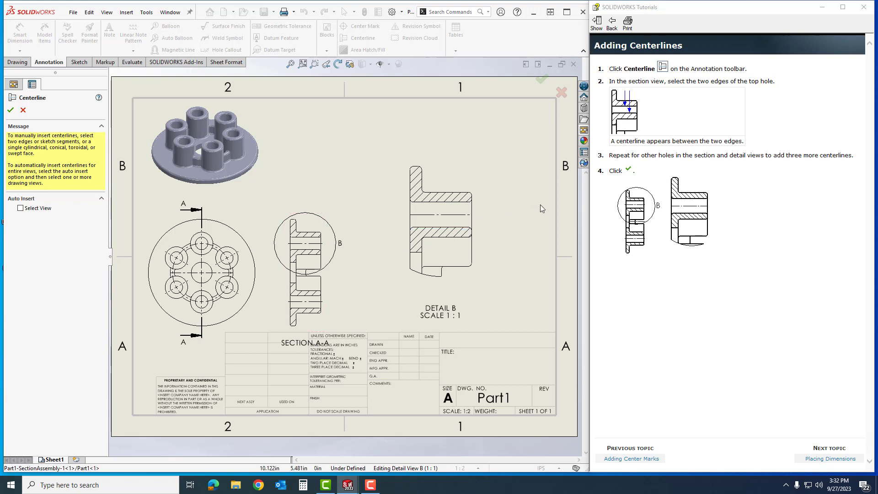
{"action": "left_click", "coordinate": [11, 111]}
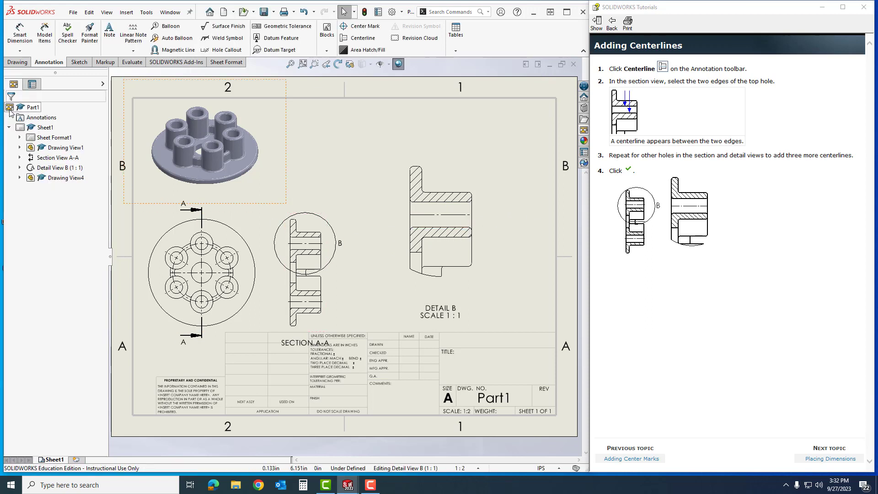
Step: Change the drawing's Document Properties unit system from IPS to MMGS millimetres
{"action": "left_click", "coordinate": [822, 459]}
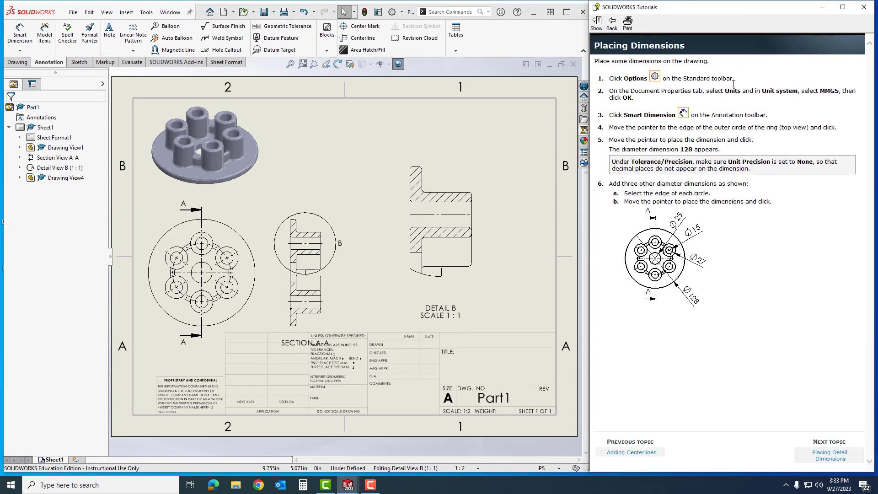
{"action": "left_click", "coordinate": [392, 12]}
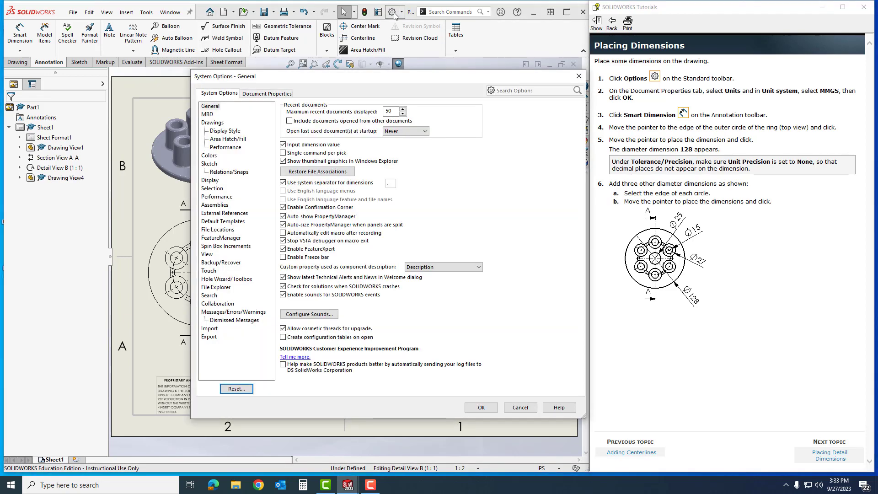
{"action": "left_click", "coordinate": [265, 94]}
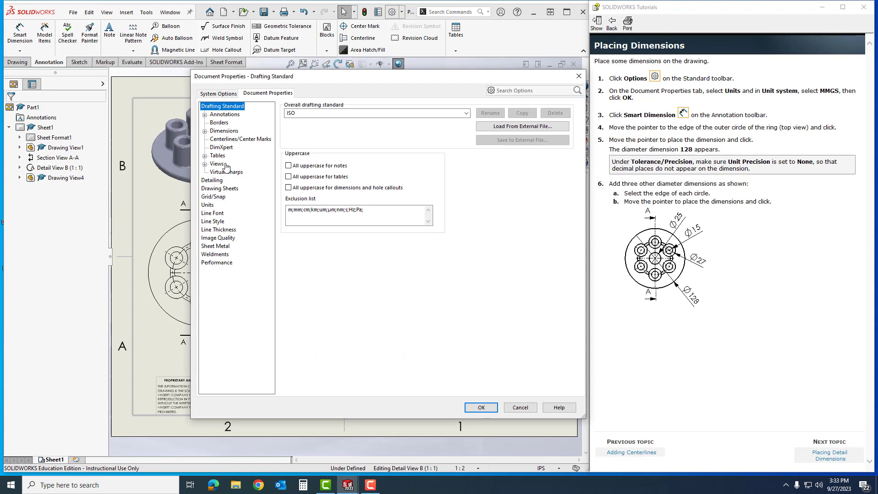
{"action": "left_click", "coordinate": [207, 205]}
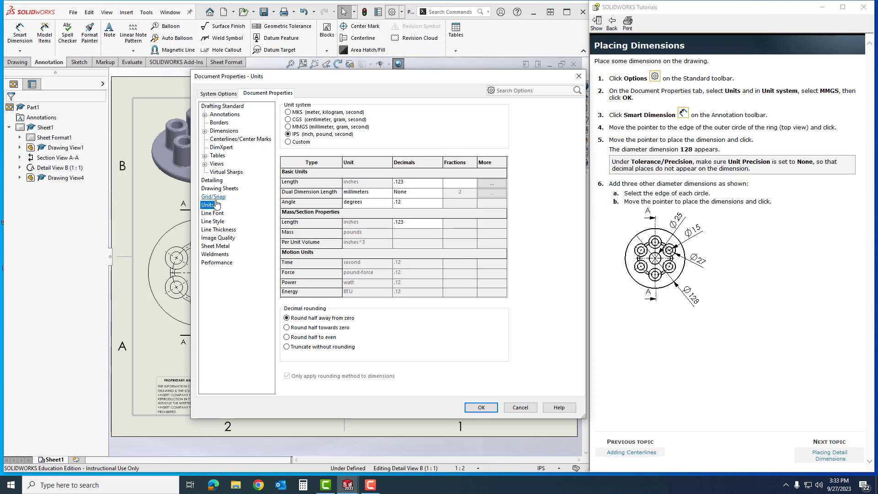
{"action": "left_click", "coordinate": [288, 127]}
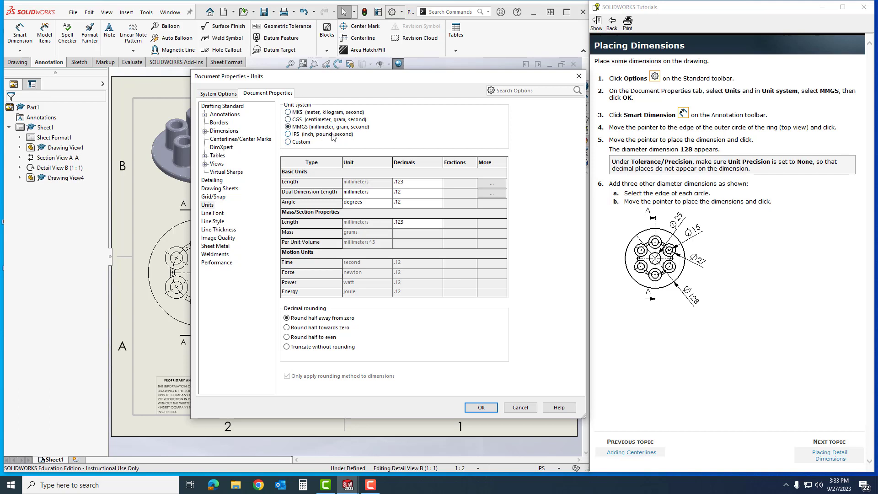
{"action": "left_click", "coordinate": [484, 408]}
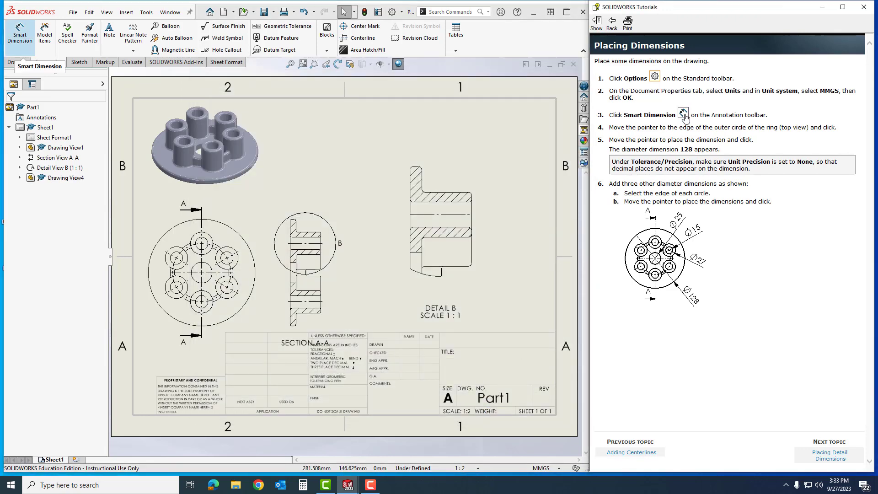
Step: Dimension the top view's outer circle Ø128, centre hole Ø25, small hole Ø15 and its surrounding circle Ø27
{"action": "left_click", "coordinate": [25, 37]}
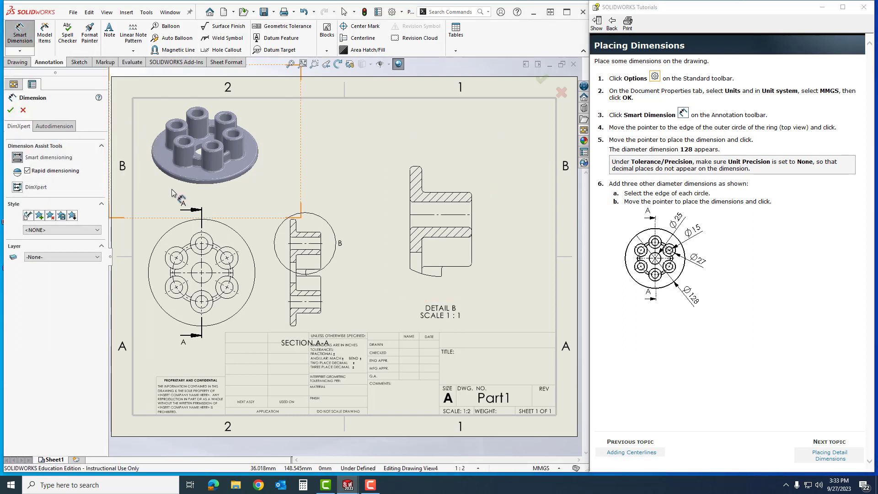
{"action": "left_click", "coordinate": [217, 324]}
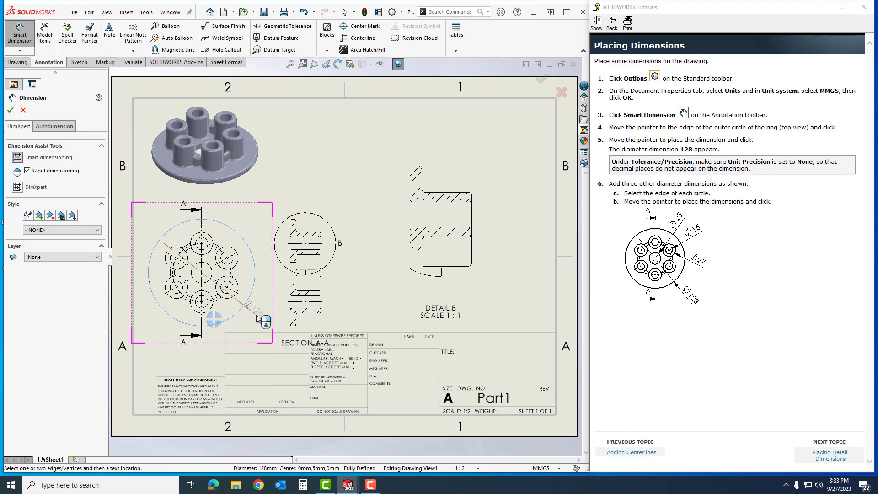
{"action": "left_click", "coordinate": [259, 323]}
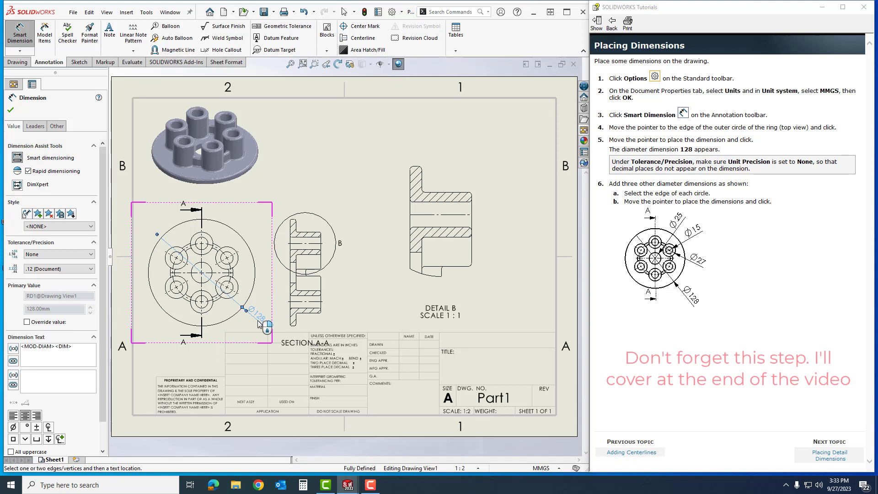
{"action": "left_click", "coordinate": [212, 276]}
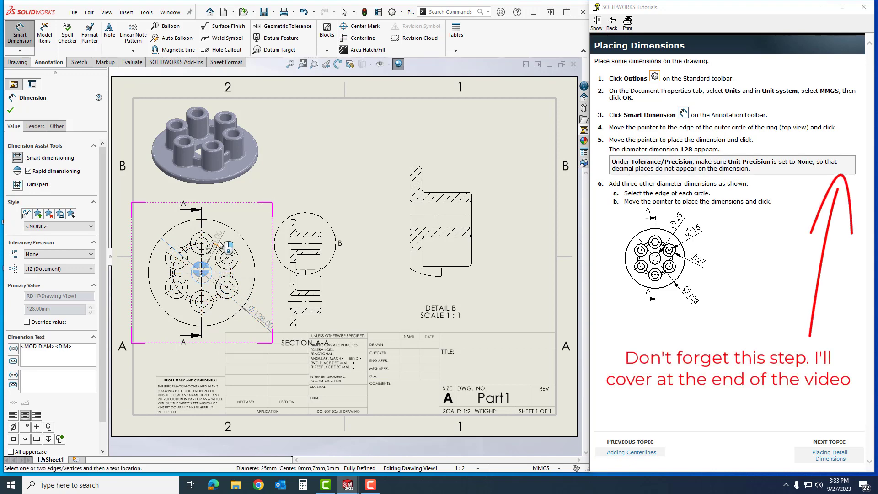
{"action": "left_click", "coordinate": [242, 203]}
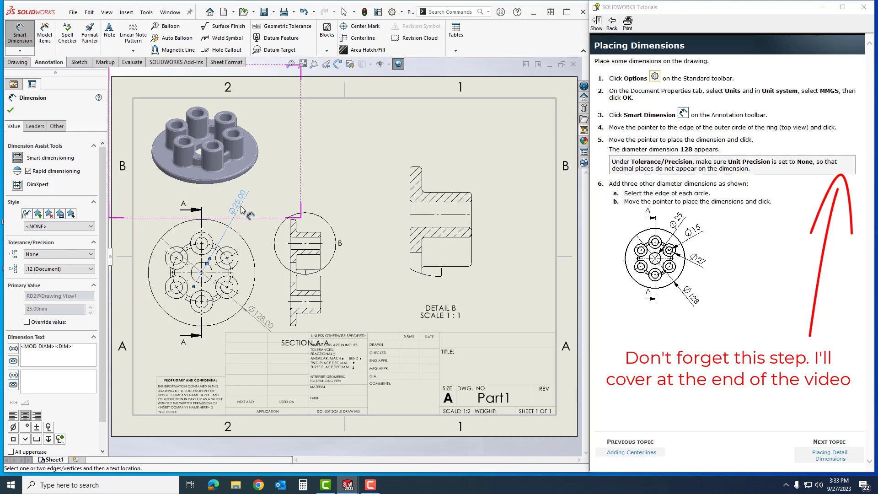
{"action": "left_click", "coordinate": [232, 251]}
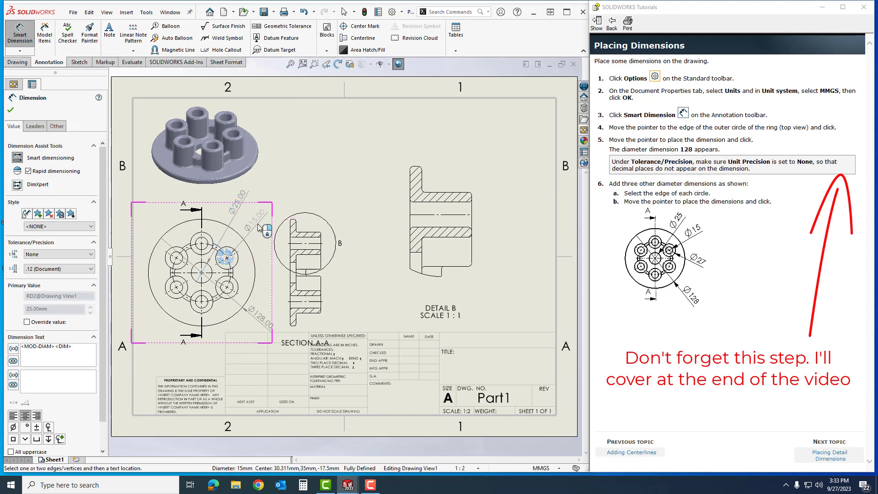
{"action": "left_click", "coordinate": [260, 224]}
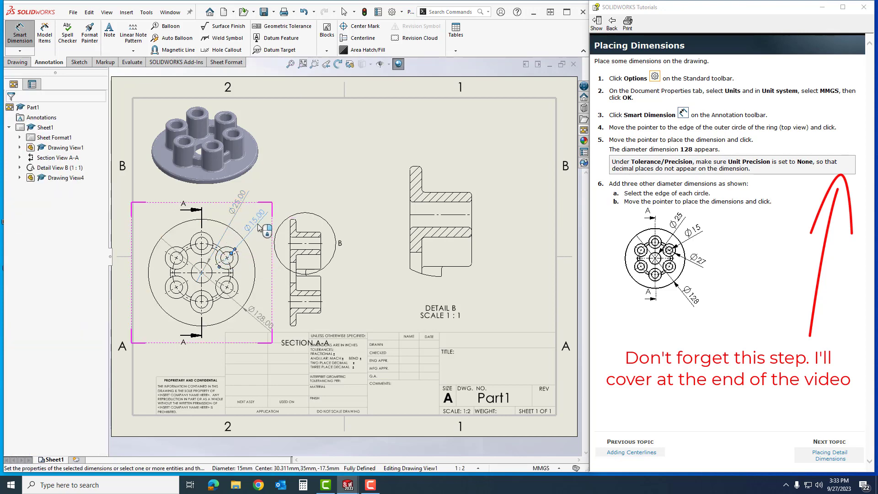
{"action": "left_click", "coordinate": [235, 265]}
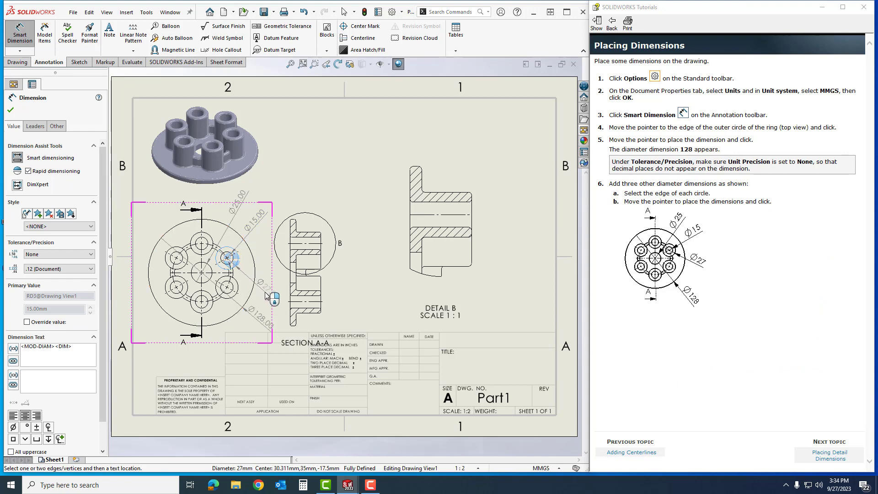
{"action": "left_click", "coordinate": [268, 294]}
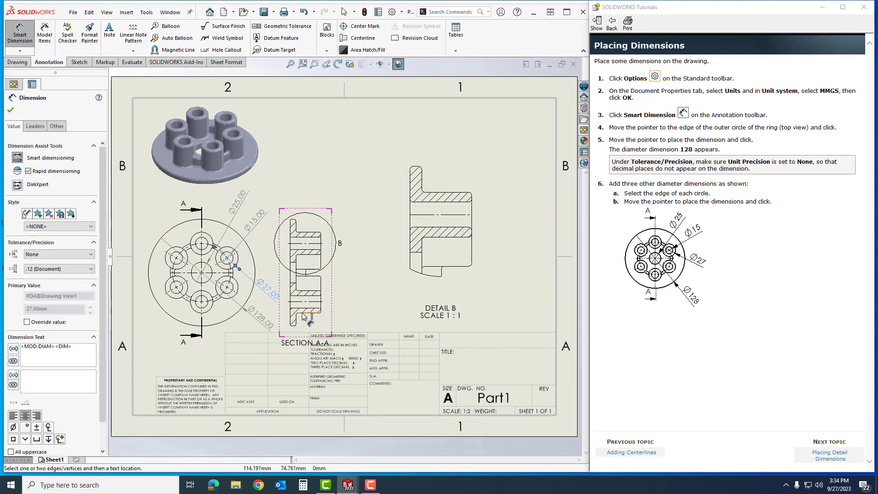
Step: Add the 7.00 and 37.00 width dimensions above the Detail B plate
{"action": "left_click", "coordinate": [826, 458]}
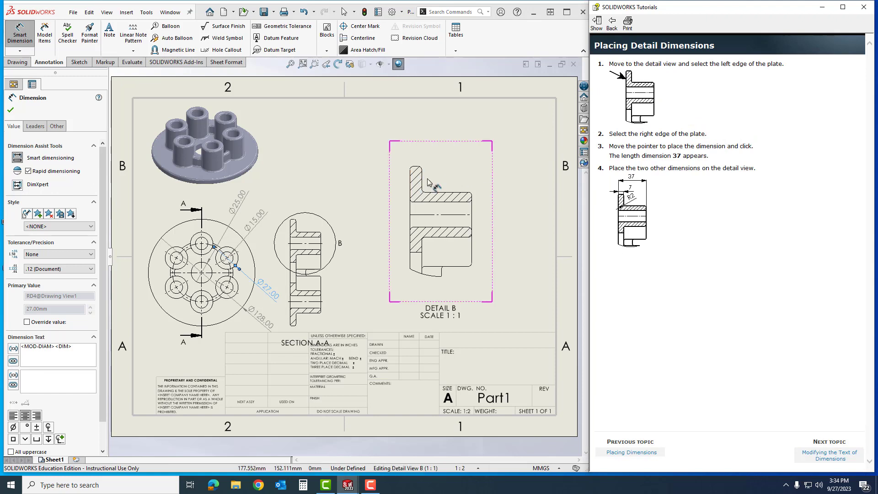
{"action": "left_click", "coordinate": [18, 36]}
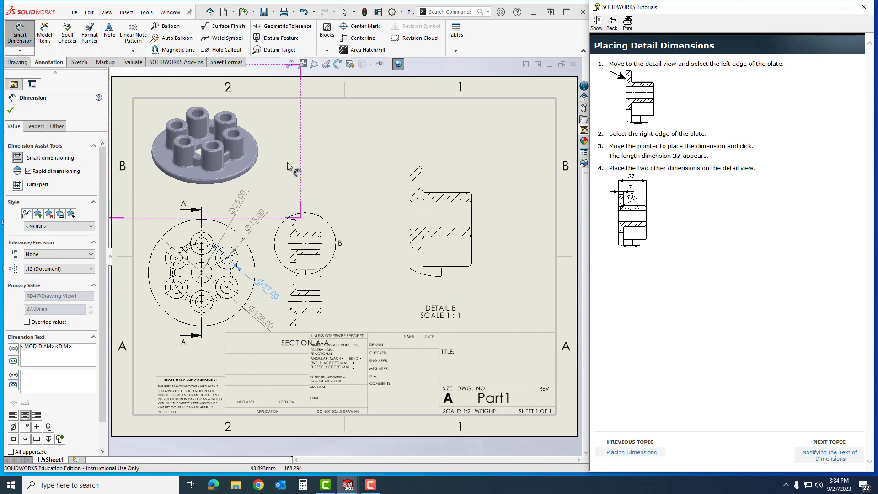
{"action": "left_click", "coordinate": [415, 183]}
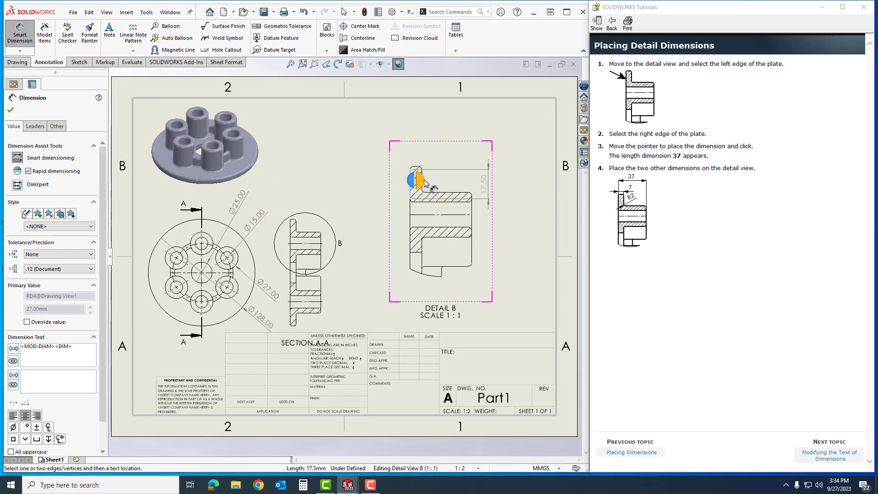
{"action": "scroll", "coordinate": [426, 174], "scroll_direction": "down", "scroll_amount": 5}
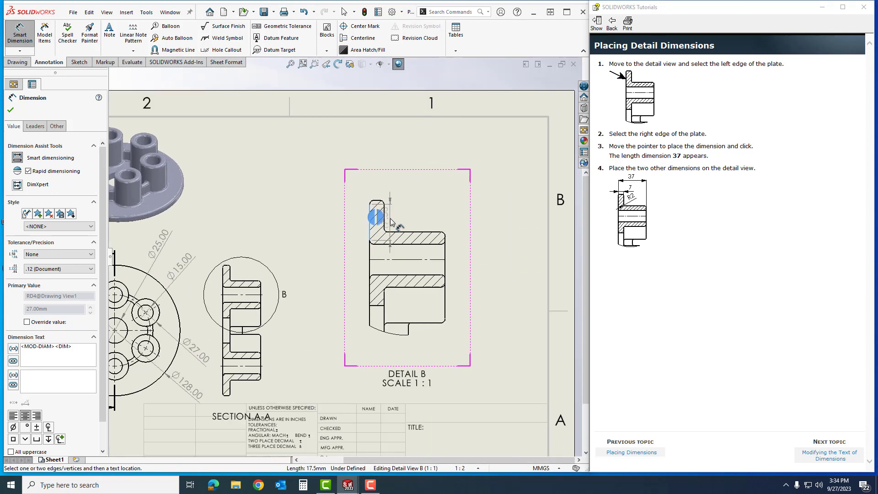
{"action": "left_click", "coordinate": [374, 218]}
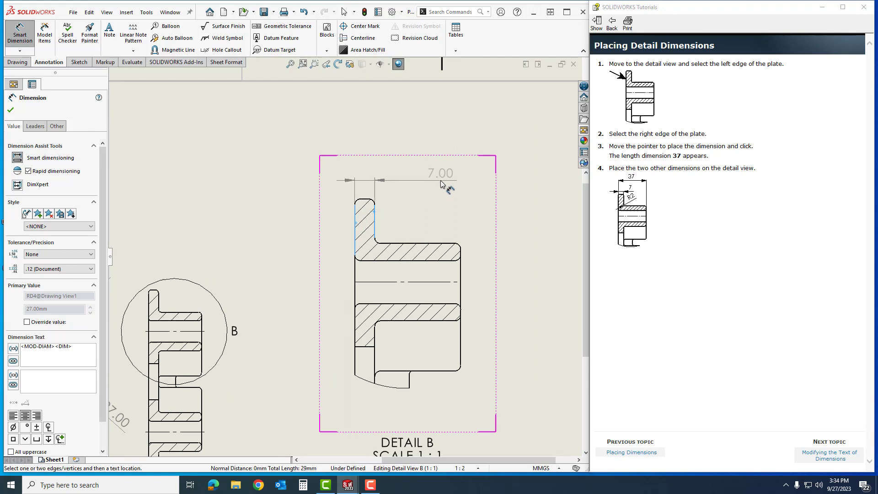
{"action": "left_click", "coordinate": [445, 180]}
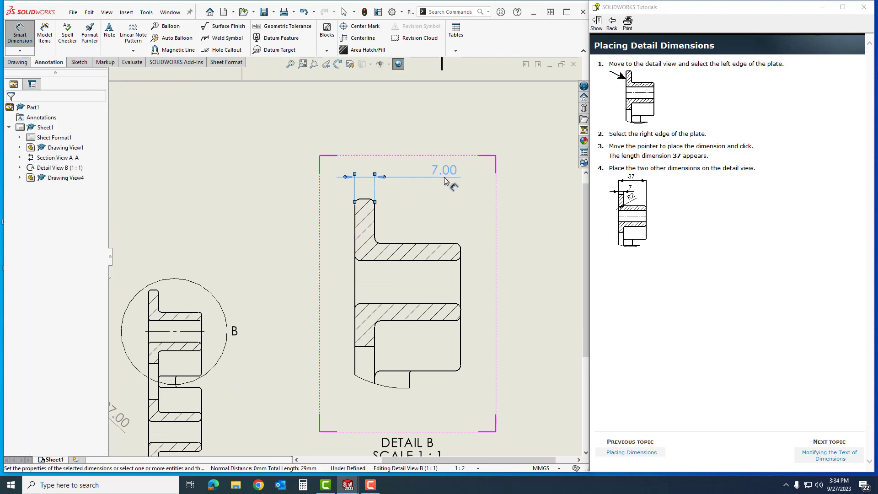
{"action": "left_click", "coordinate": [356, 234]}
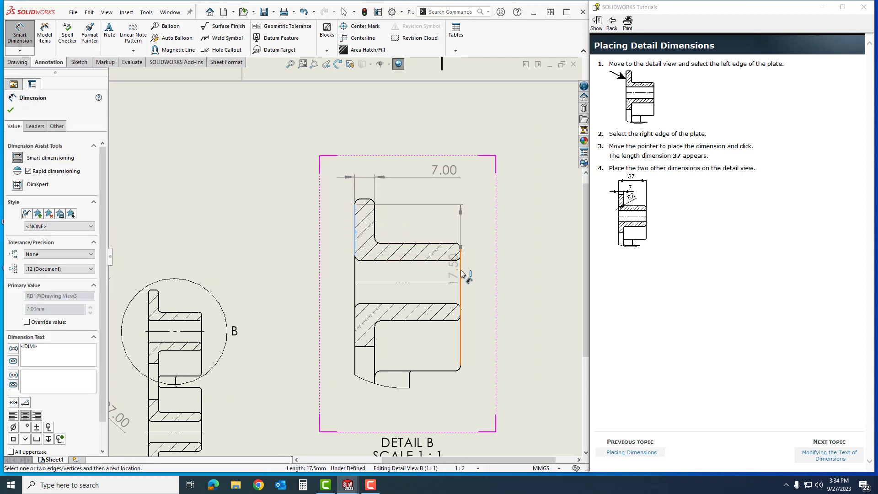
{"action": "left_click", "coordinate": [460, 341]}
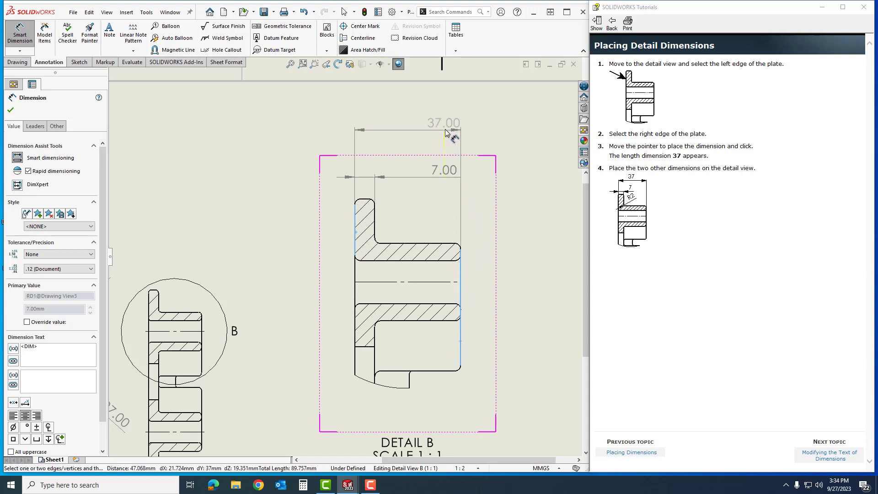
{"action": "left_click", "coordinate": [413, 134]}
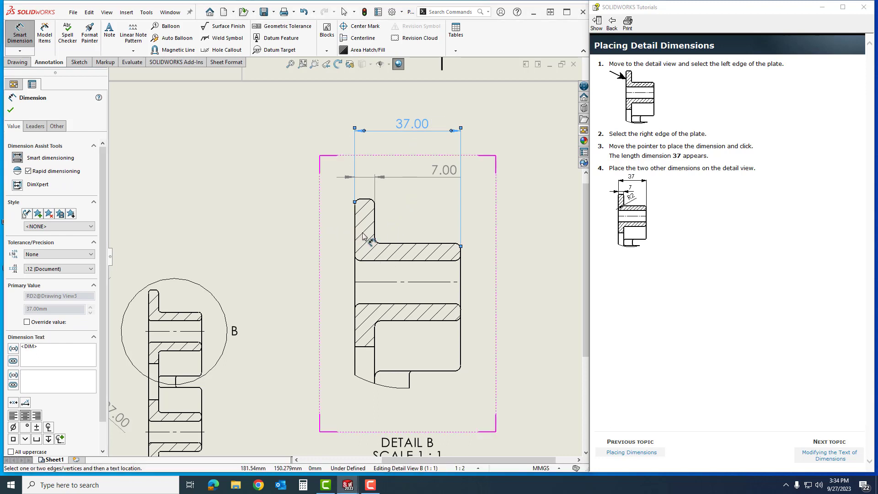
Step: Dimension the Detail B fillet as R2.00 and fit the whole sheet in view
{"action": "scroll", "coordinate": [376, 242], "scroll_direction": "down", "scroll_amount": 8}
{"action": "scroll", "coordinate": [376, 257], "scroll_direction": "down", "scroll_amount": 8}
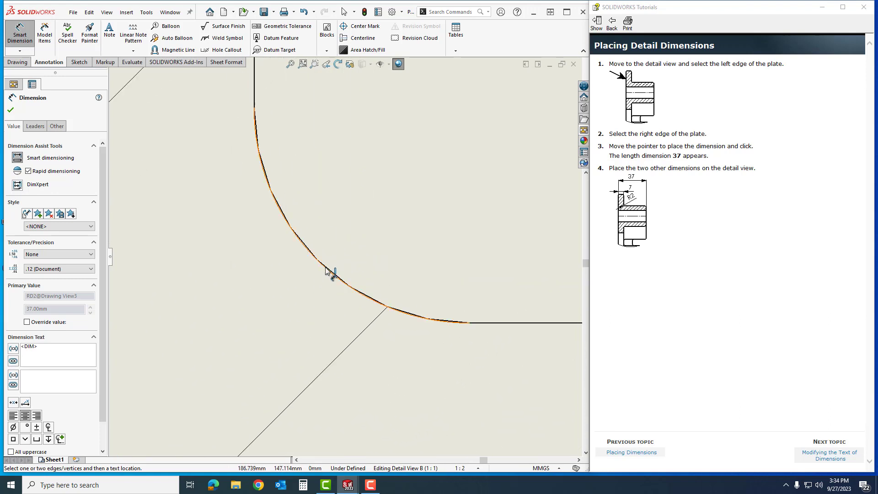
{"action": "left_click", "coordinate": [336, 274]}
{"action": "scroll", "coordinate": [403, 213], "scroll_direction": "up", "scroll_amount": 8}
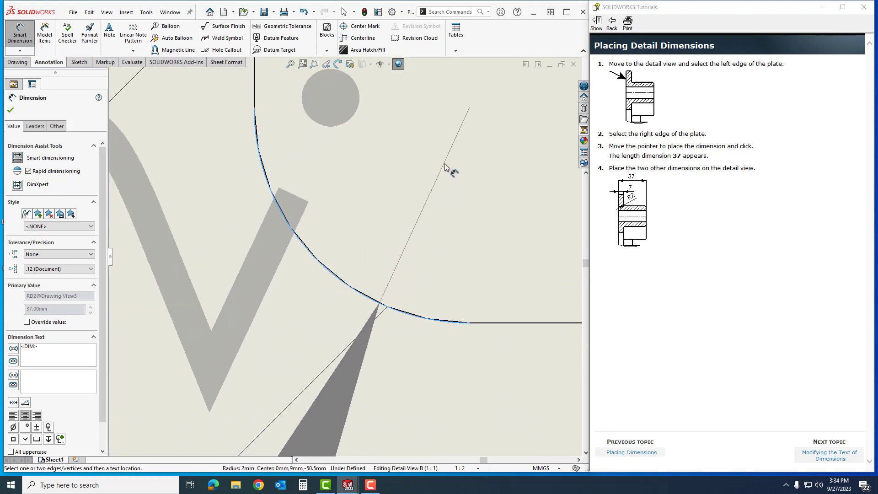
{"action": "scroll", "coordinate": [439, 220], "scroll_direction": "up", "scroll_amount": 4}
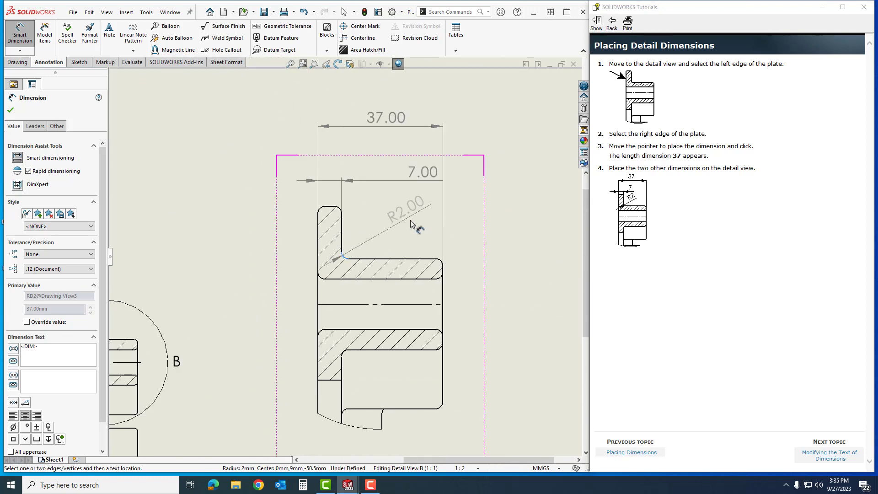
{"action": "left_click", "coordinate": [385, 230]}
{"action": "key", "text": "f"}
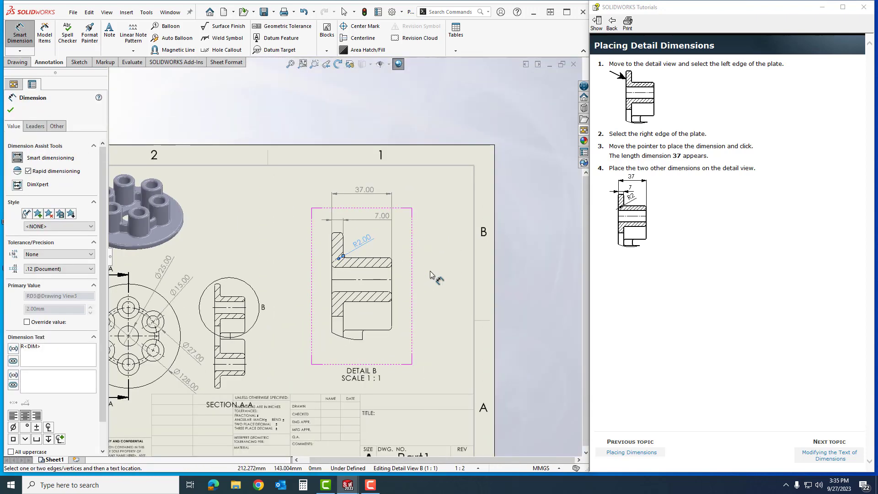
{"action": "left_click", "coordinate": [303, 64]}
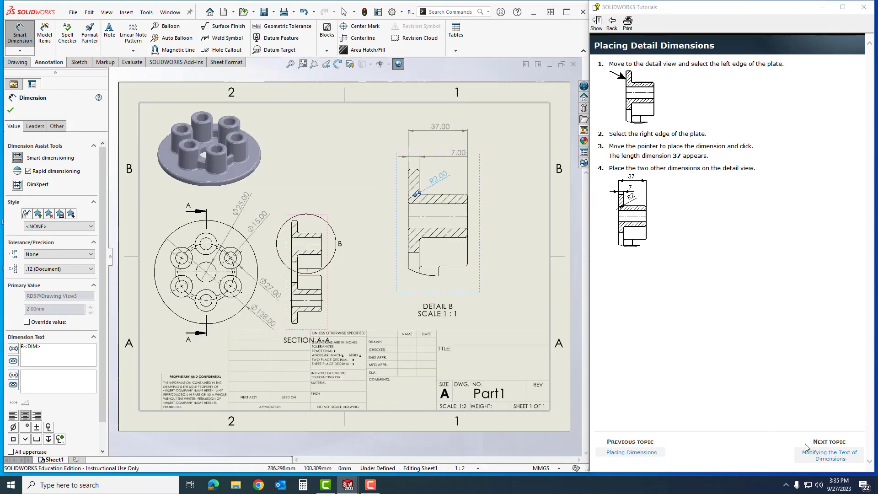
Step: Prefix the Ø27.00 dimension with '6x' and append 'thru' to the Ø25.00 dimension
{"action": "left_click", "coordinate": [817, 456]}
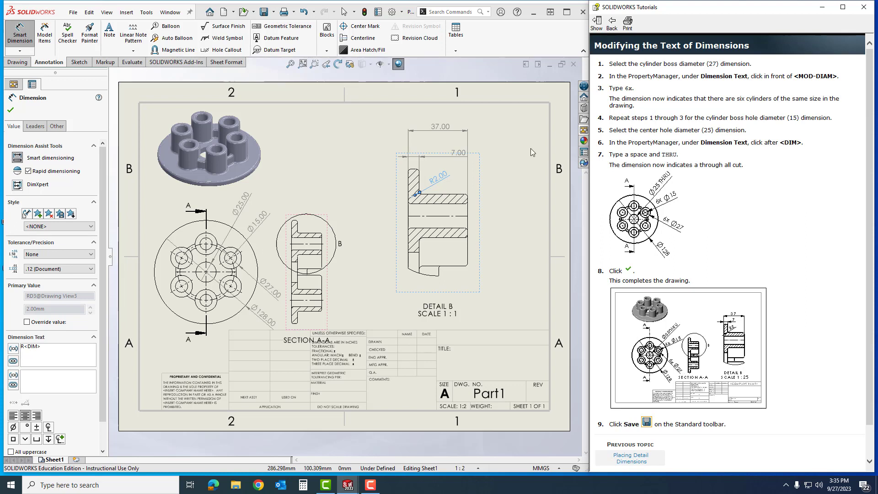
{"action": "left_click", "coordinate": [275, 291]}
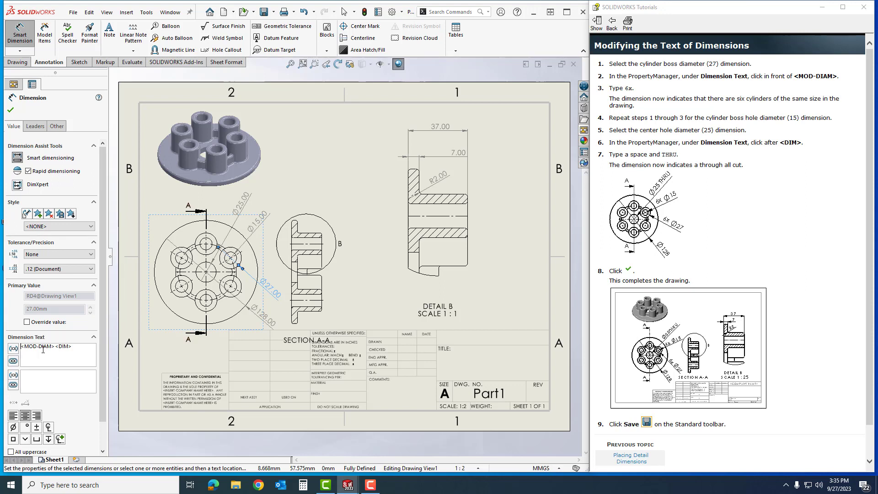
{"action": "type", "text": "6"}
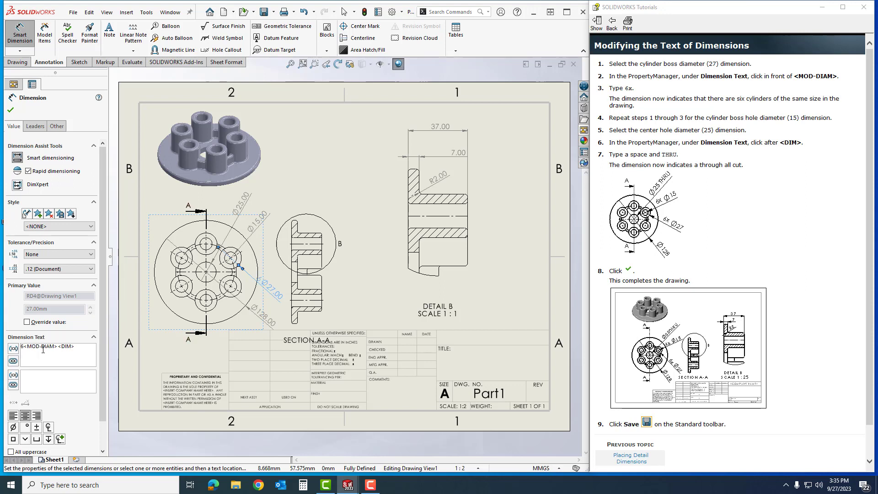
{"action": "type", "text": "x"}
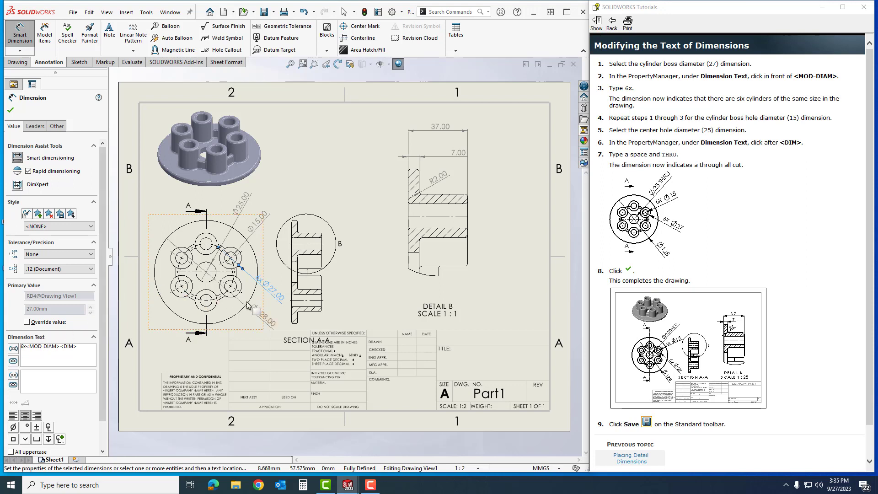
{"action": "left_click", "coordinate": [278, 294]}
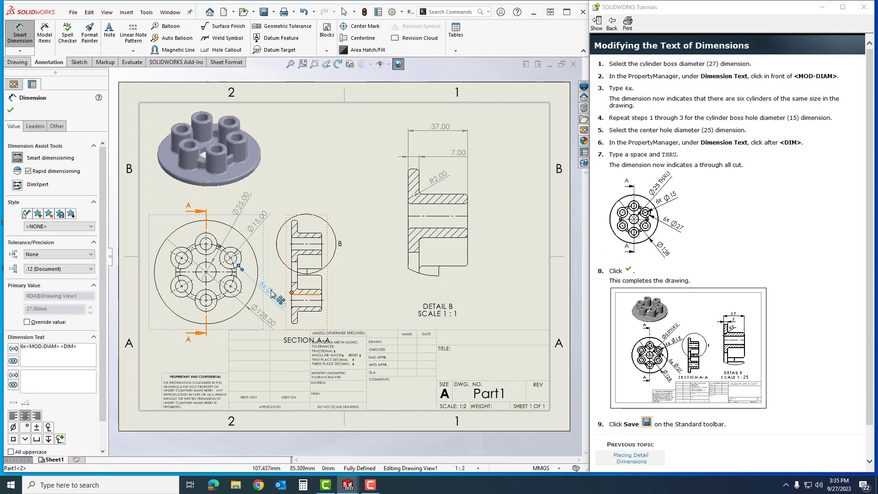
{"action": "left_click", "coordinate": [242, 207]}
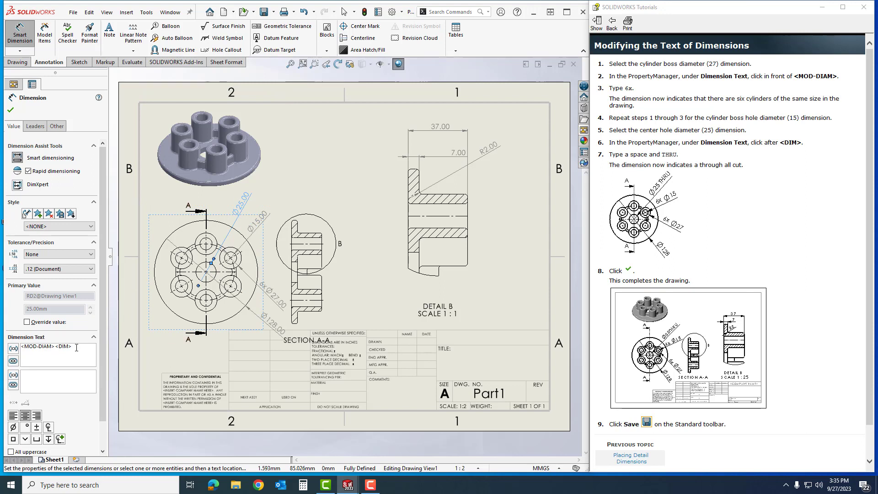
{"action": "type", "text": "thru"}
Step: Confirm the 'thru' text edit, then return the tutorial to the Placing Dimensions page
{"action": "left_click", "coordinate": [11, 111]}
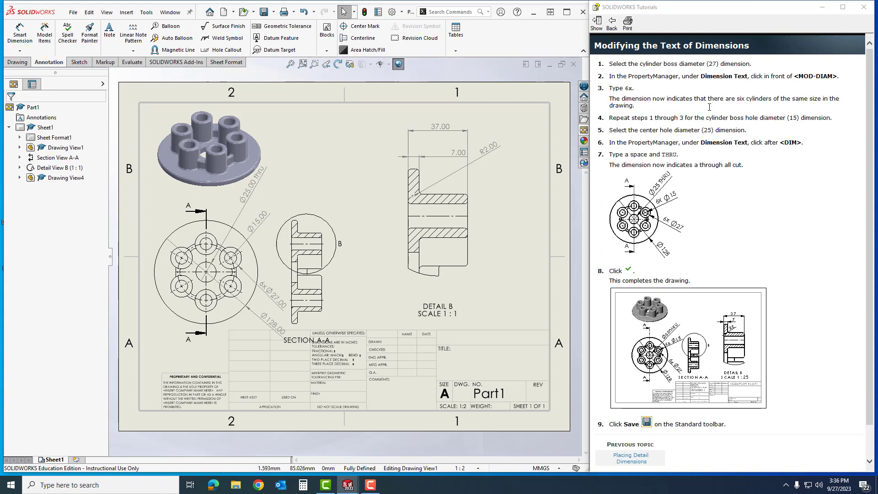
{"action": "left_click", "coordinate": [280, 302]}
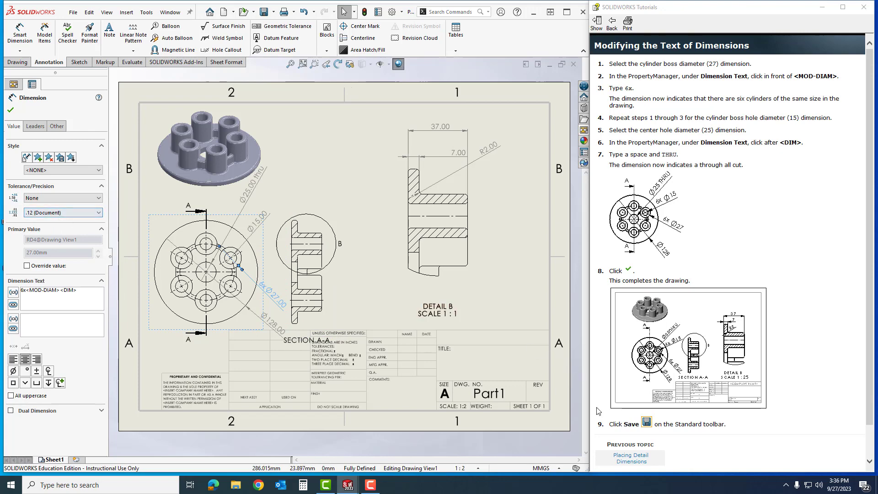
{"action": "left_click", "coordinate": [632, 458]}
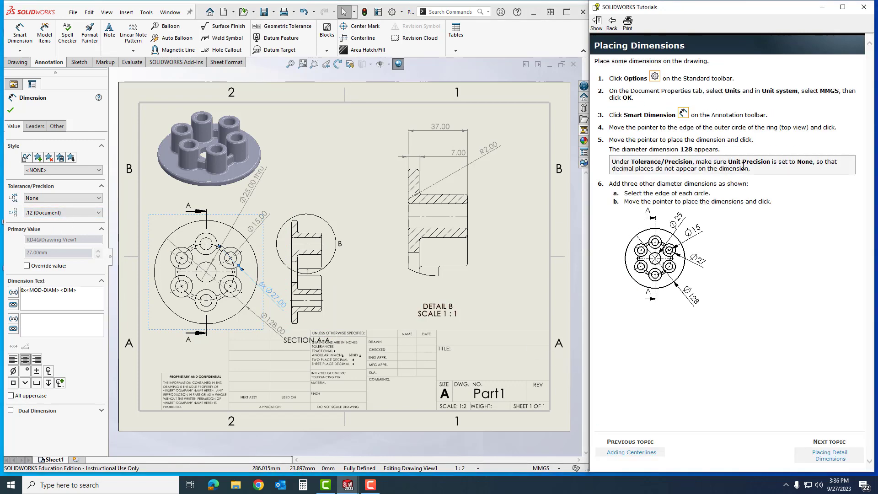
Step: Set the 6x Ø27 and Ø25 thru dimensions to show no decimal places
{"action": "left_click", "coordinate": [831, 456]}
{"action": "left_click", "coordinate": [837, 460]}
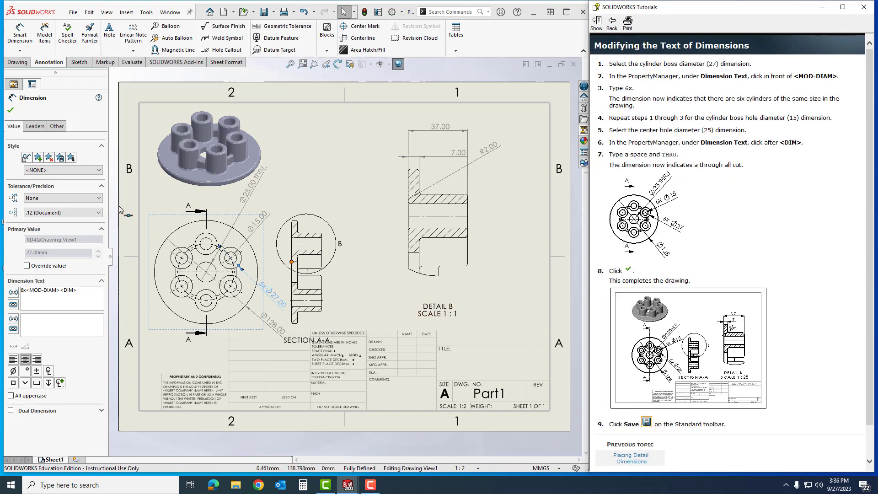
{"action": "left_click", "coordinate": [58, 212]}
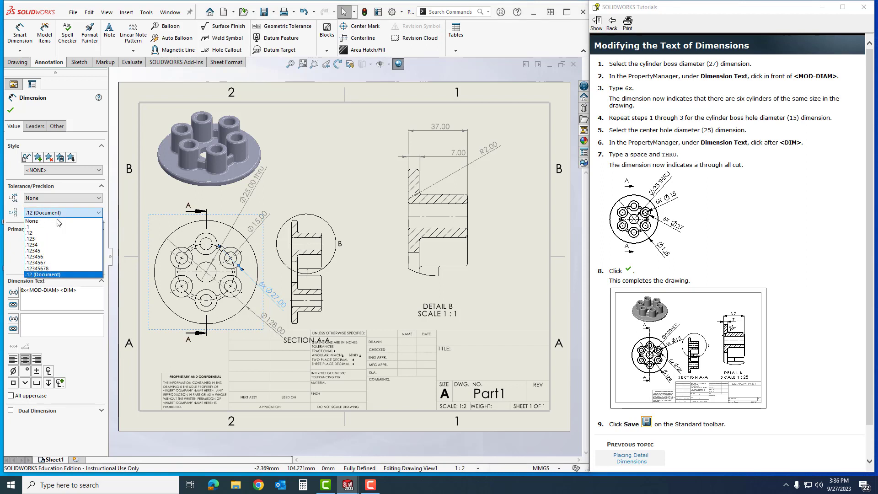
{"action": "left_click", "coordinate": [58, 223]}
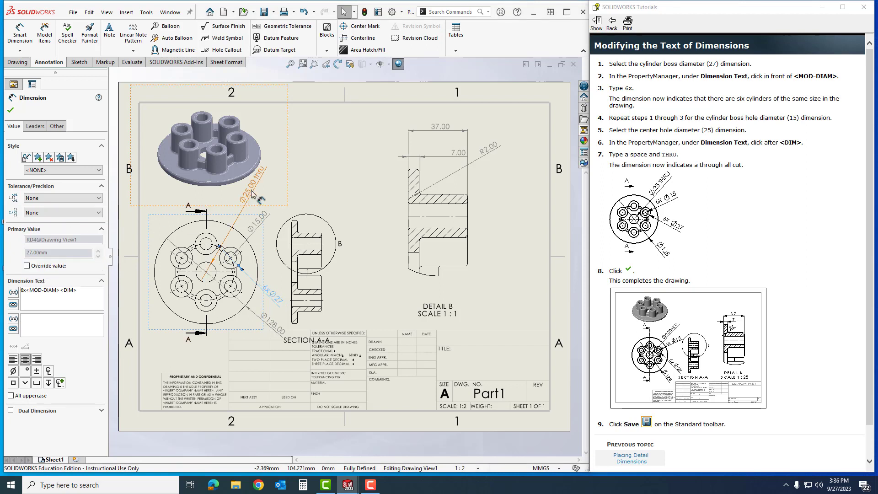
{"action": "left_click", "coordinate": [241, 198]}
{"action": "left_click", "coordinate": [67, 213]}
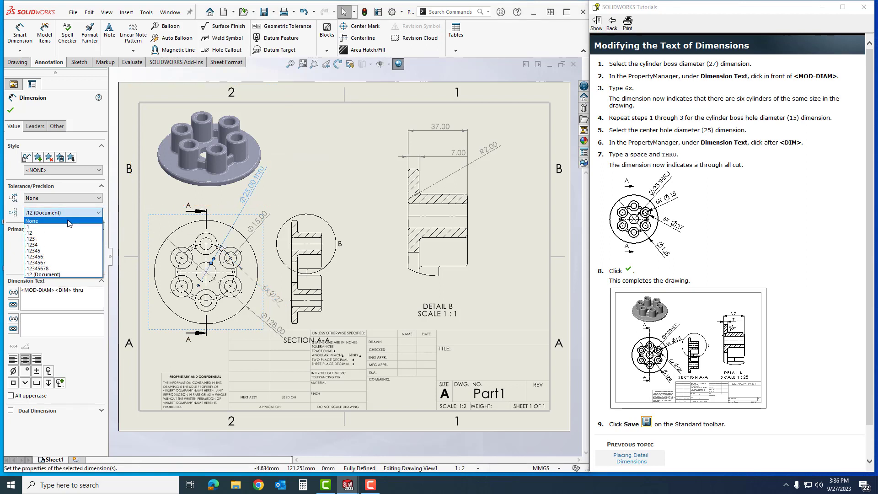
{"action": "left_click", "coordinate": [67, 223]}
Step: Remove the decimals from the Ø15 and Ø128 dimensions, then clear the selection
{"action": "left_click", "coordinate": [274, 297]}
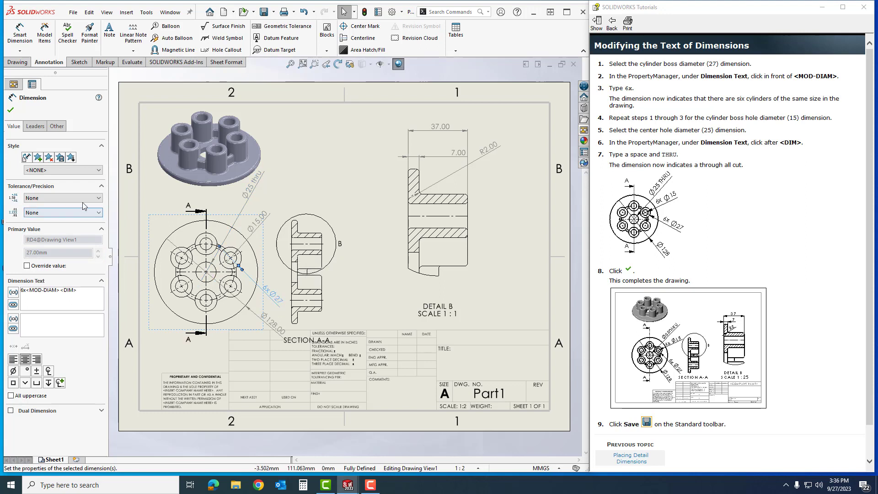
{"action": "left_click", "coordinate": [249, 241]}
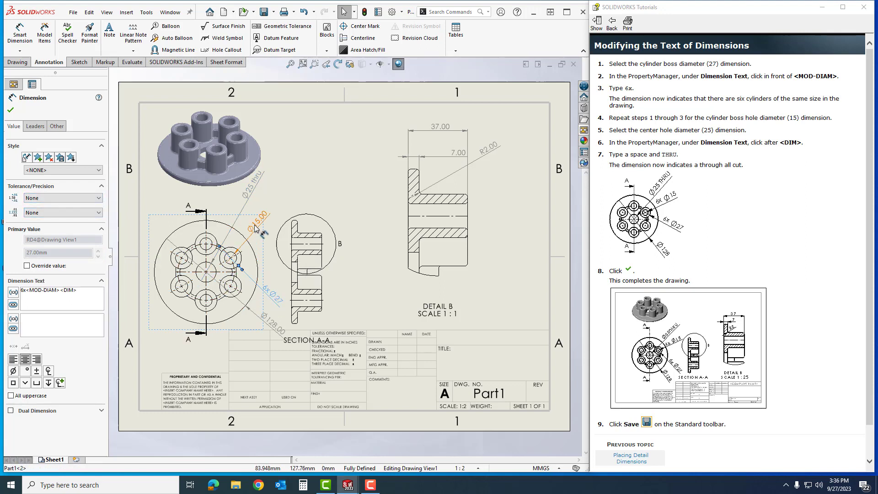
{"action": "left_click", "coordinate": [47, 212]}
{"action": "left_click", "coordinate": [47, 212]}
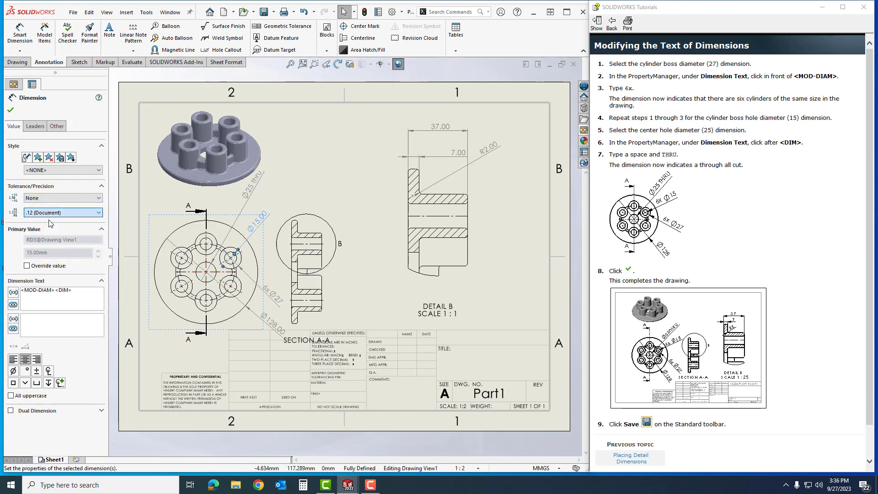
{"action": "left_click", "coordinate": [231, 293]}
{"action": "left_click", "coordinate": [80, 213]}
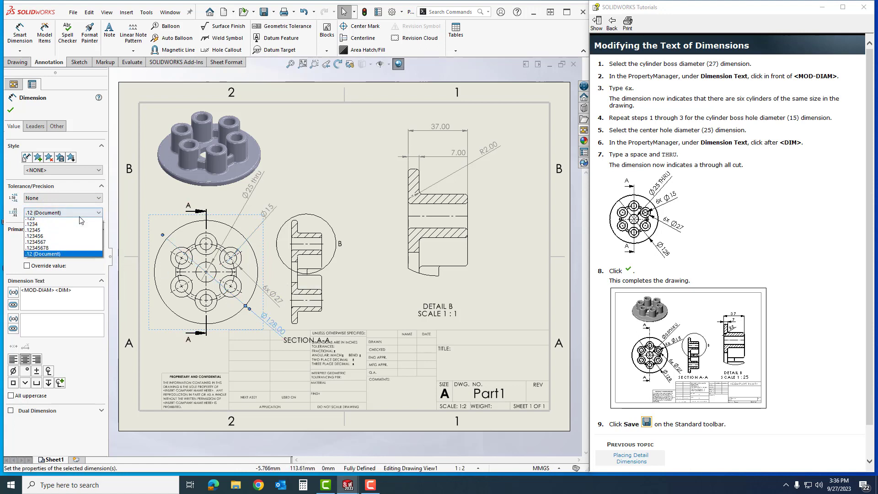
{"action": "left_click", "coordinate": [64, 222]}
{"action": "left_click", "coordinate": [333, 189]}
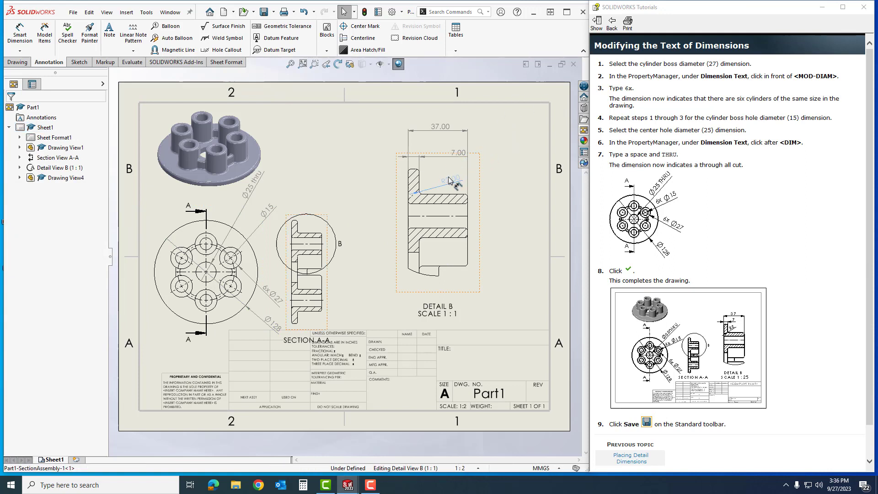
{"action": "left_click", "coordinate": [450, 180]}
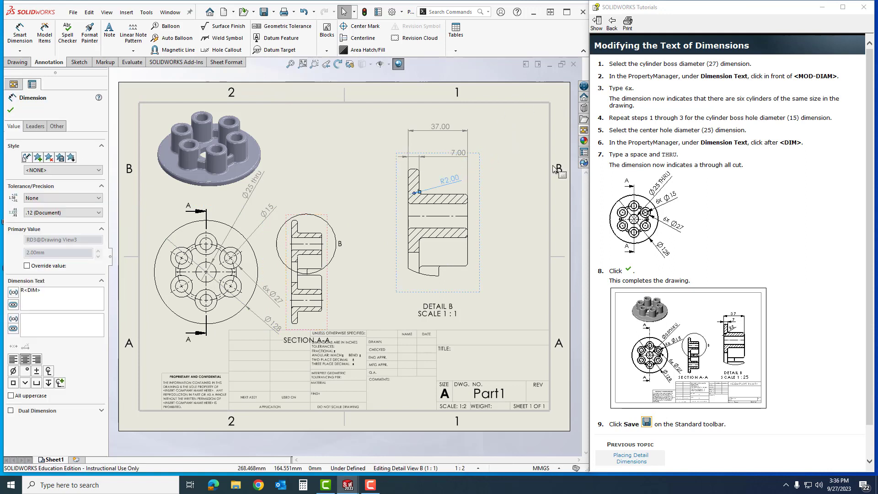
{"action": "left_click", "coordinate": [492, 176]}
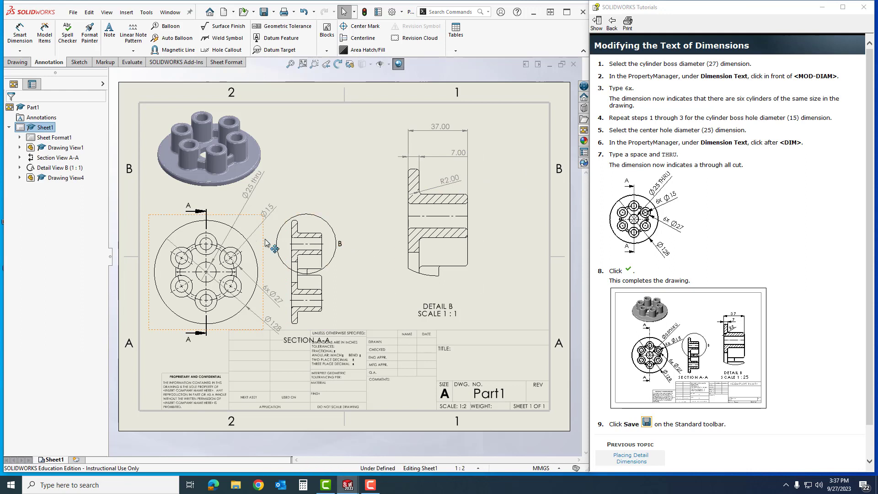